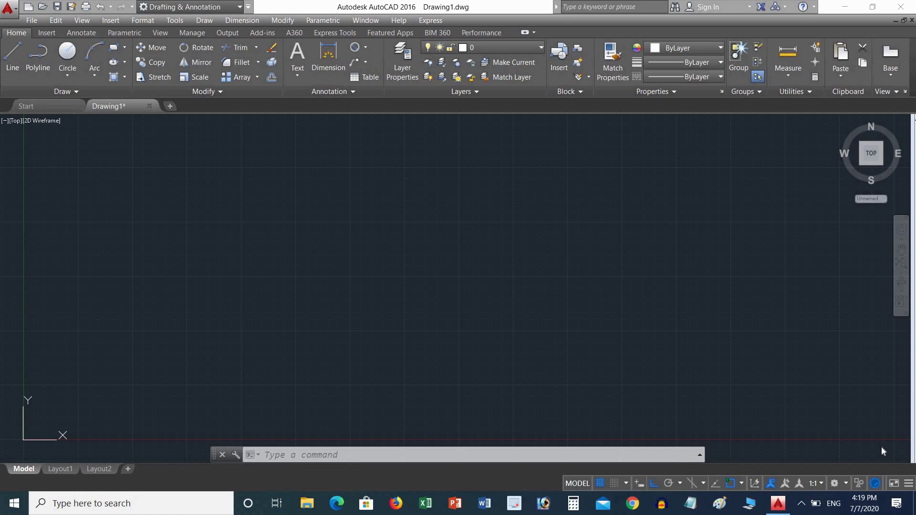
Draw a circle of radius 10 at a picked centre point, then zoom in on it.
{"action": "left_click", "coordinate": [434, 456]}
{"action": "type", "text": "c"}
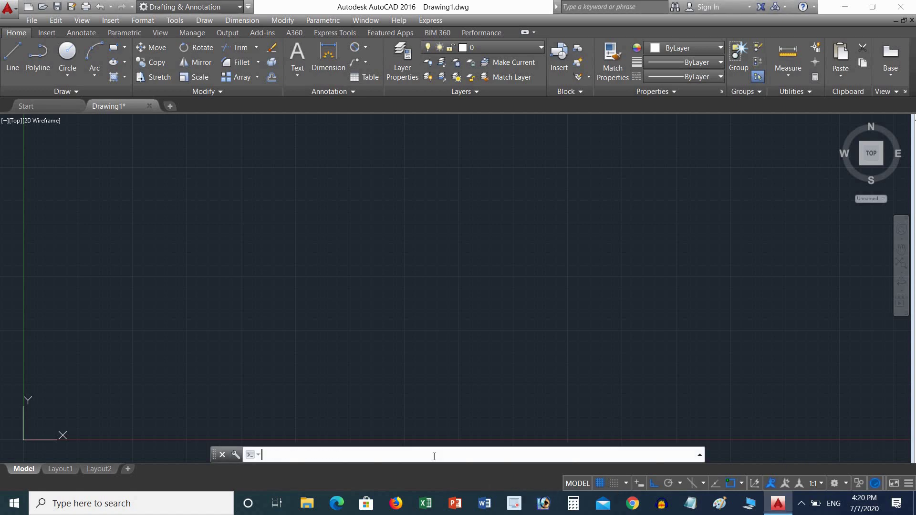
{"action": "key", "text": "Return"}
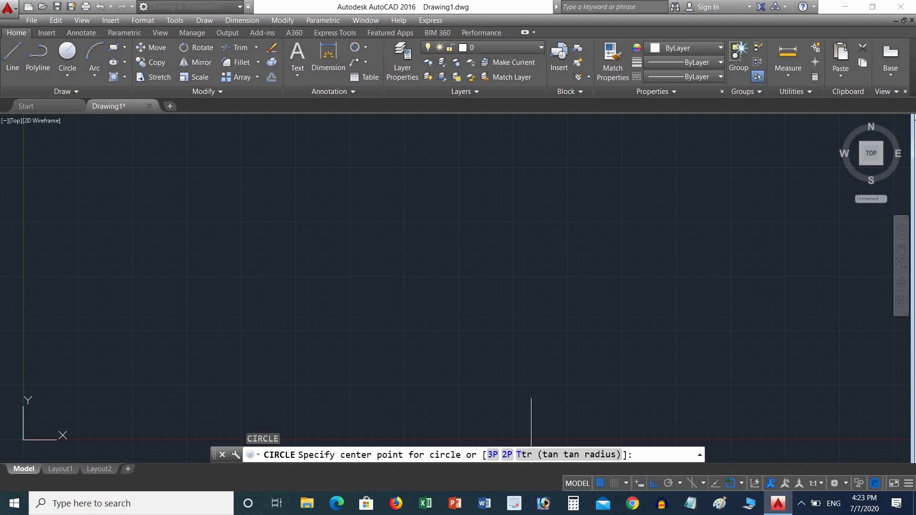
{"action": "left_click", "coordinate": [350, 222]}
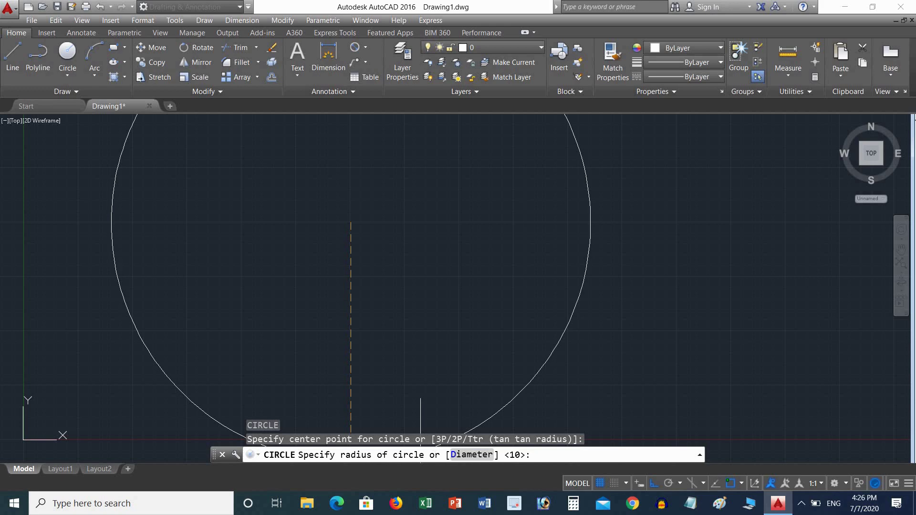
{"action": "type", "text": "10"}
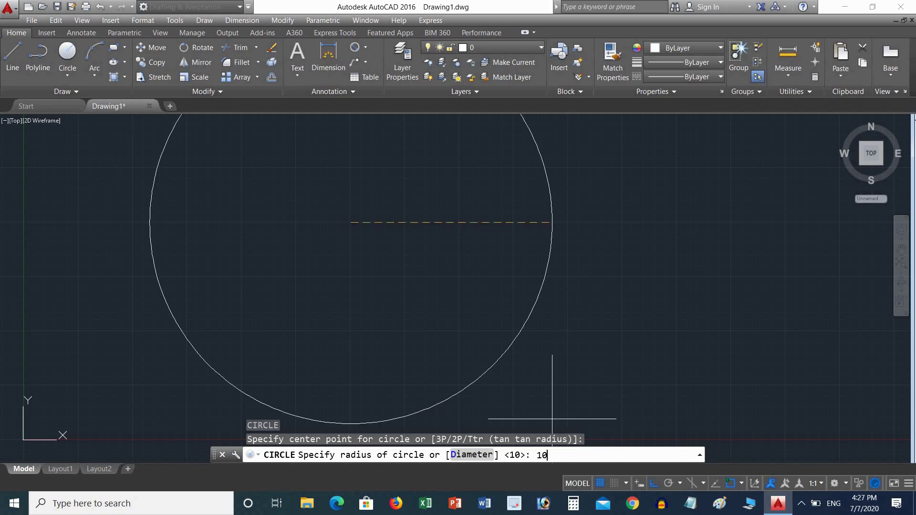
{"action": "key", "text": "Return"}
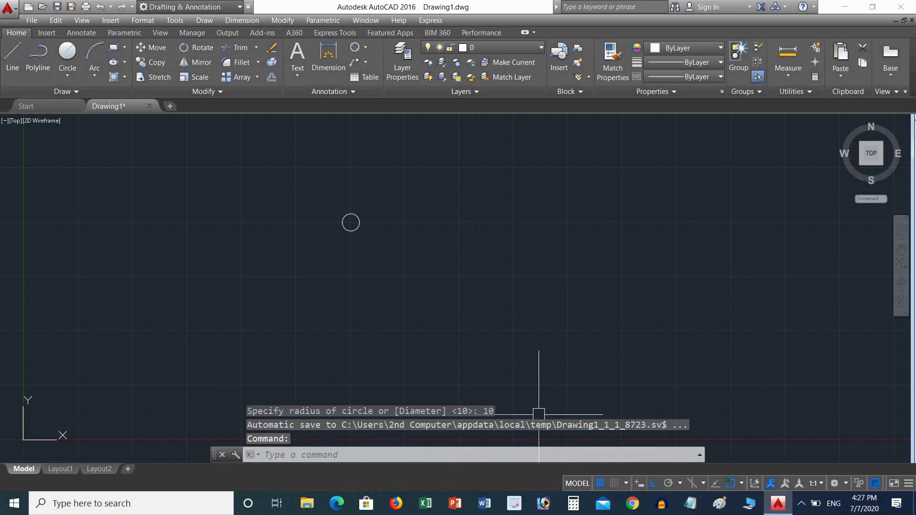
{"action": "scroll", "coordinate": [334, 258], "scroll_direction": "up", "scroll_amount": 2}
{"action": "scroll", "coordinate": [350, 239], "scroll_direction": "up", "scroll_amount": 2}
{"action": "mouse_move", "coordinate": [350, 239]}
{"action": "middle_mouse_down"}
{"action": "mouse_move", "coordinate": [346, 296]}
{"action": "mouse_move", "coordinate": [321, 314]}
{"action": "middle_mouse_up"}
{"action": "scroll", "coordinate": [334, 296], "scroll_direction": "up", "scroll_amount": 2}
{"action": "scroll", "coordinate": [315, 329], "scroll_direction": "up", "scroll_amount": 2}
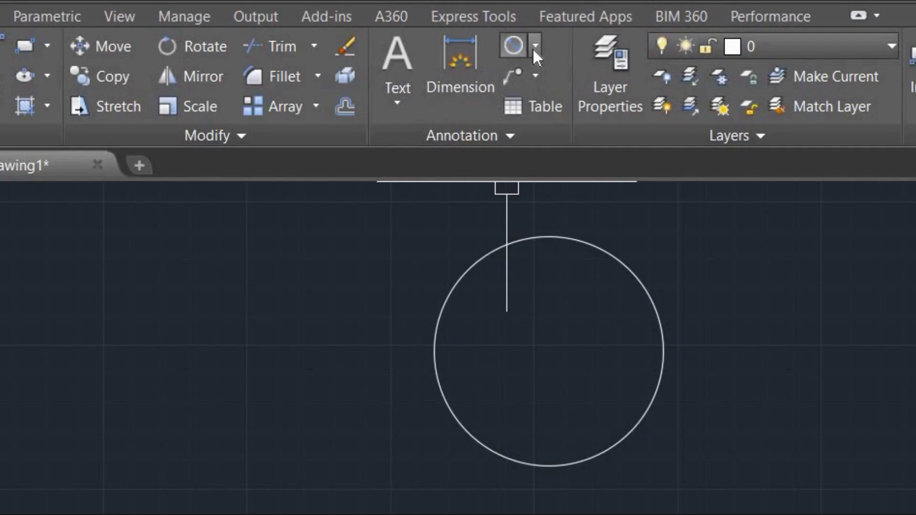
Dimension the circle with the Radius tool, placing the R10 label at its upper right.
{"action": "left_click", "coordinate": [535, 46]}
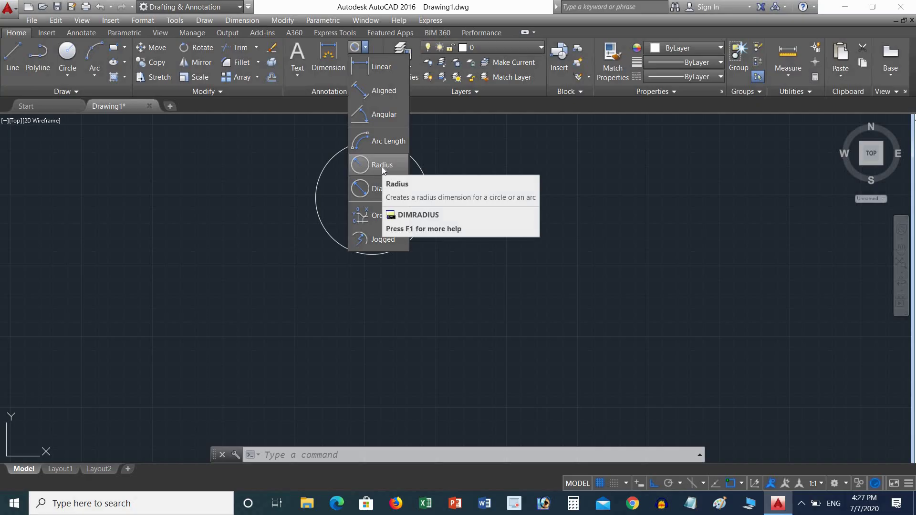
{"action": "left_click", "coordinate": [382, 165]}
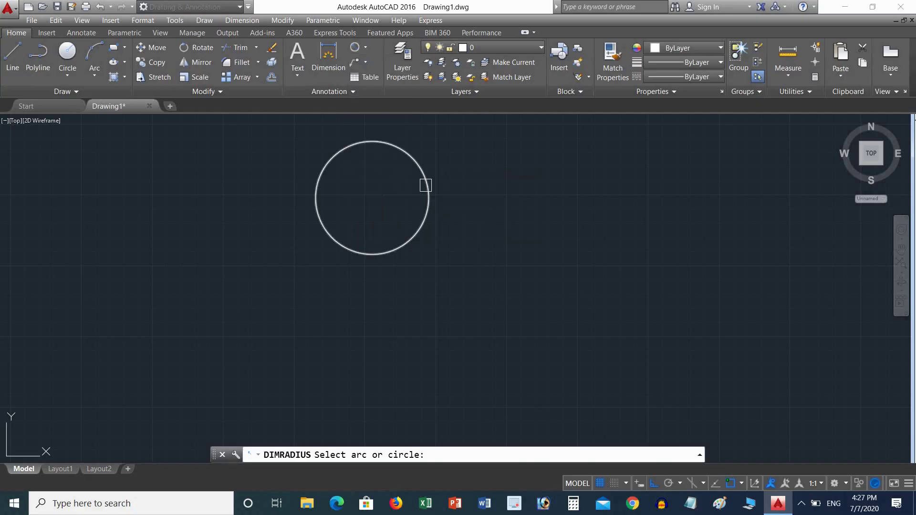
{"action": "left_click", "coordinate": [425, 186]}
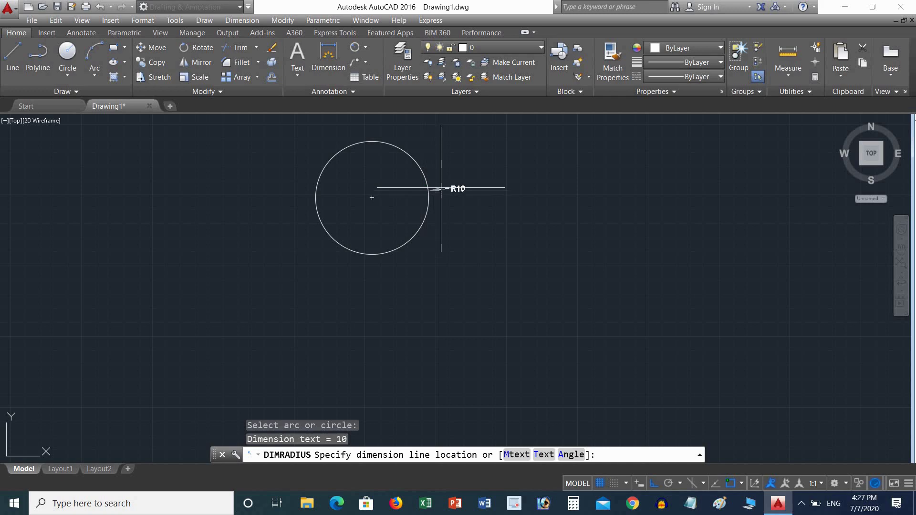
{"action": "left_click", "coordinate": [438, 170]}
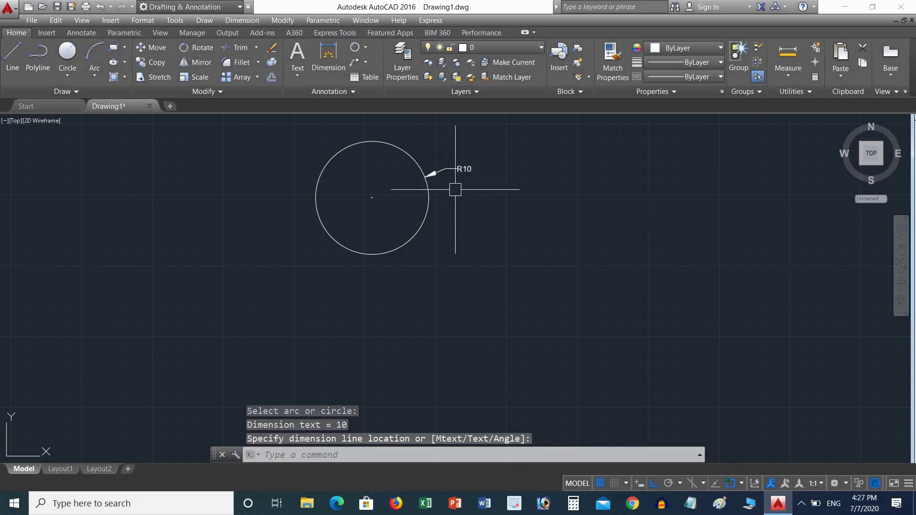
{"action": "scroll", "coordinate": [483, 205], "scroll_direction": "up", "scroll_amount": 4}
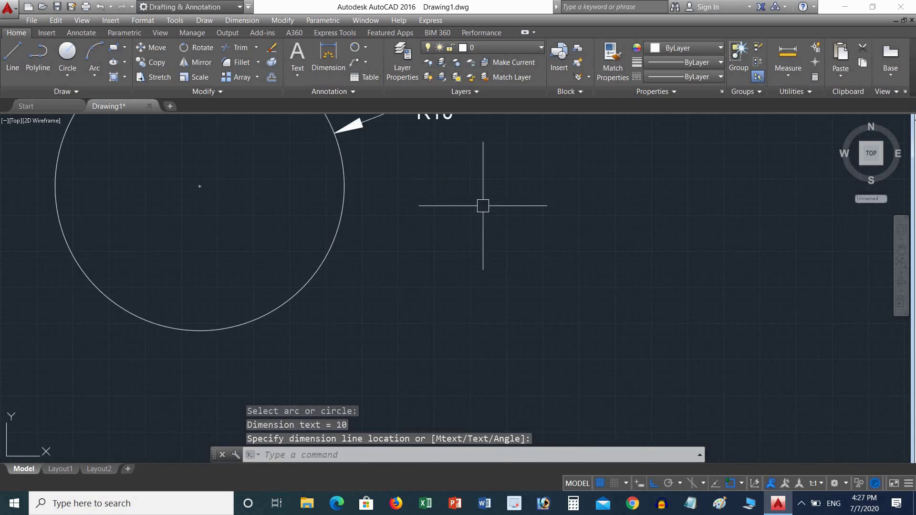
{"action": "middle_click_drag", "start_coordinate": [483, 206], "coordinate": [542, 305]}
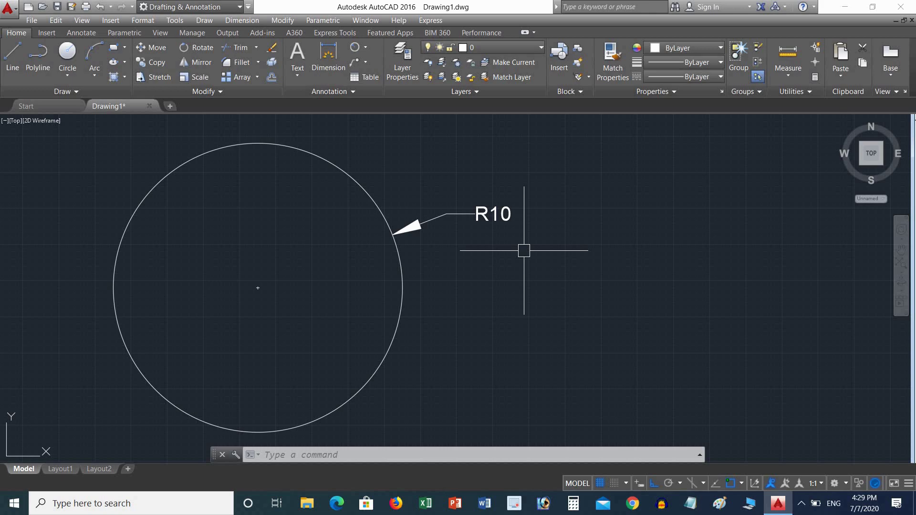
{"action": "scroll", "coordinate": [524, 250], "scroll_direction": "down", "scroll_amount": 2}
{"action": "scroll", "coordinate": [523, 250], "scroll_direction": "down", "scroll_amount": 2}
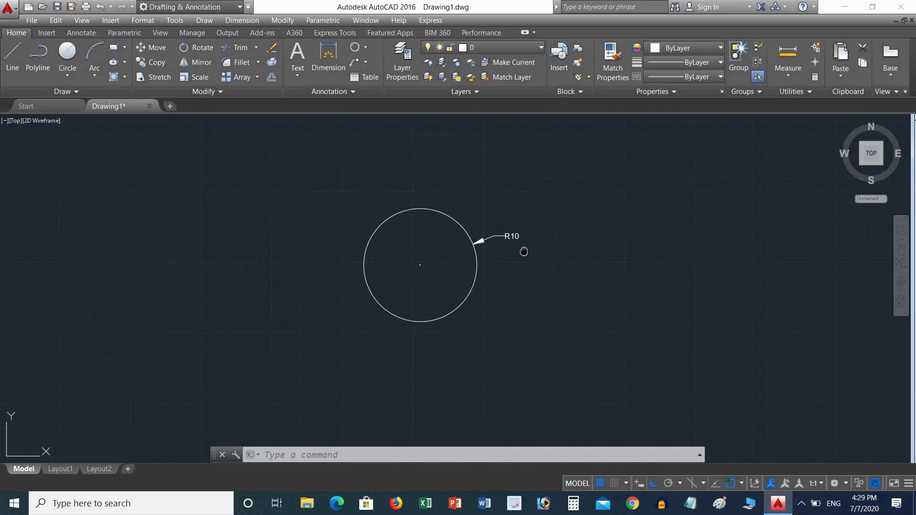
{"action": "middle_click_drag", "start_coordinate": [523, 252], "coordinate": [417, 239]}
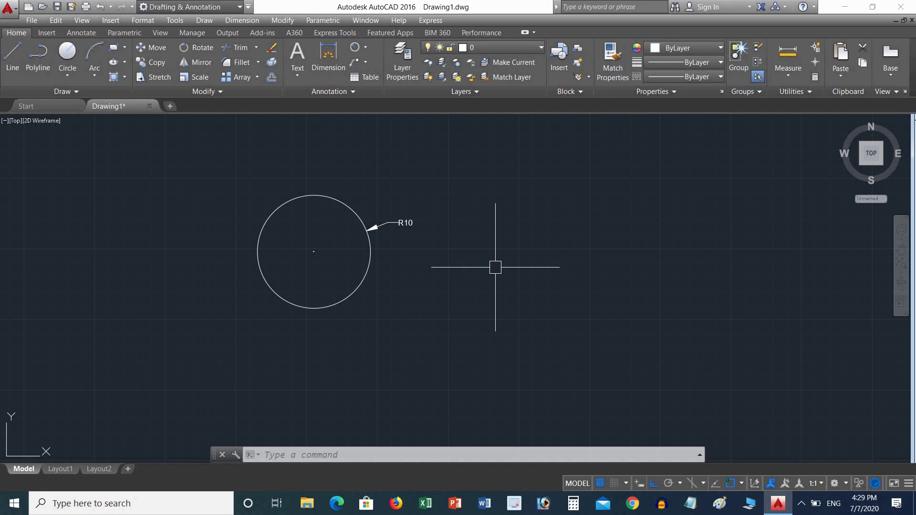
Draw a second circle right of the first using the Diameter option set to 10.
{"action": "type", "text": "c"}
{"action": "key", "text": "Return"}
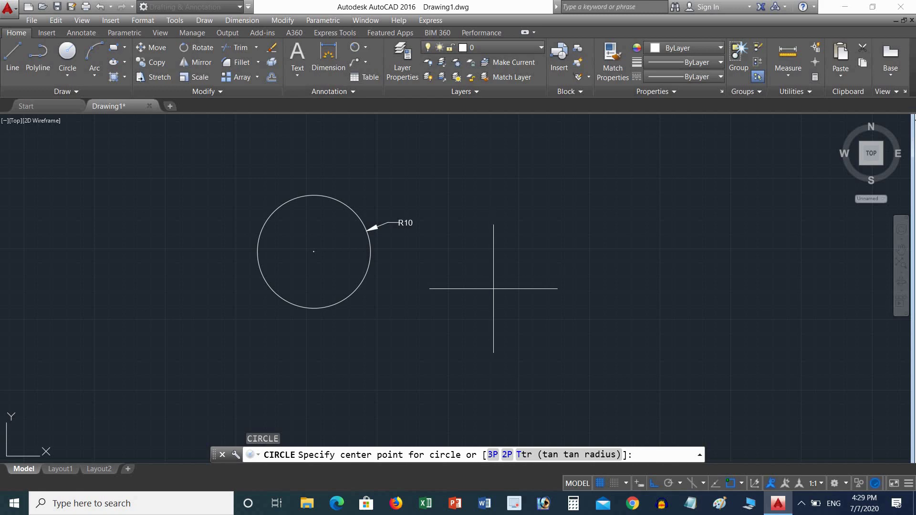
{"action": "middle_click_drag", "start_coordinate": [572, 262], "coordinate": [472, 270]}
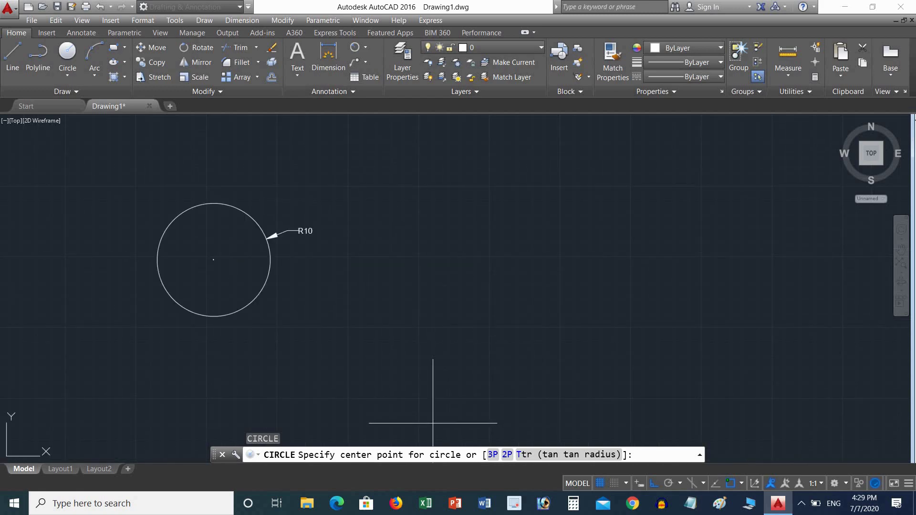
{"action": "left_click", "coordinate": [557, 214]}
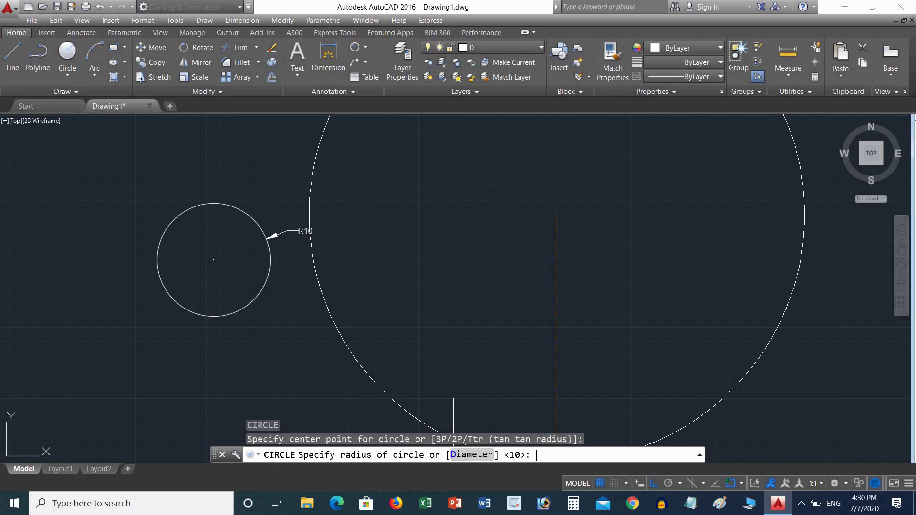
{"action": "left_click", "coordinate": [463, 456]}
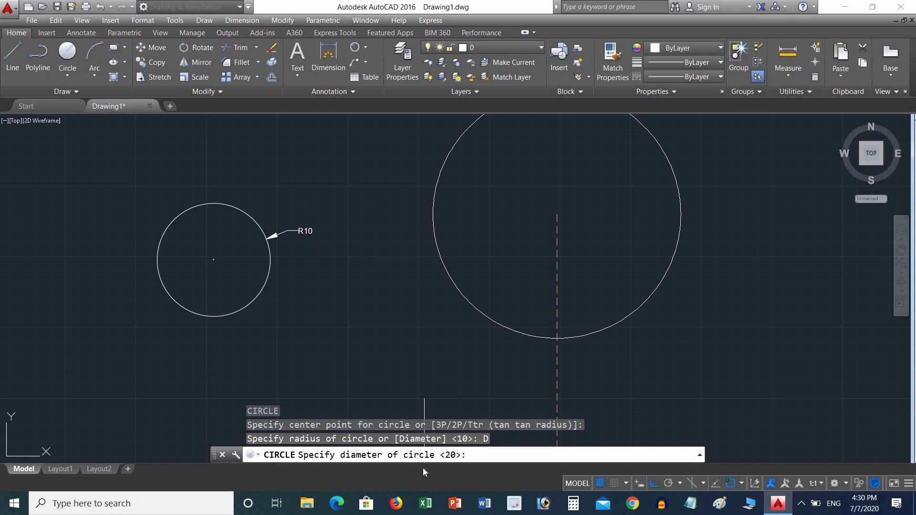
{"action": "type", "text": "1"}
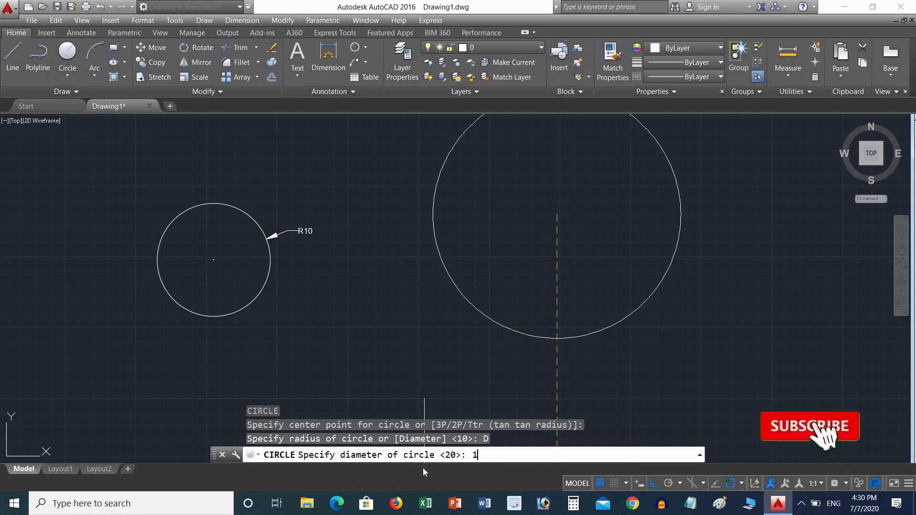
{"action": "type", "text": "0"}
{"action": "key", "text": "Return"}
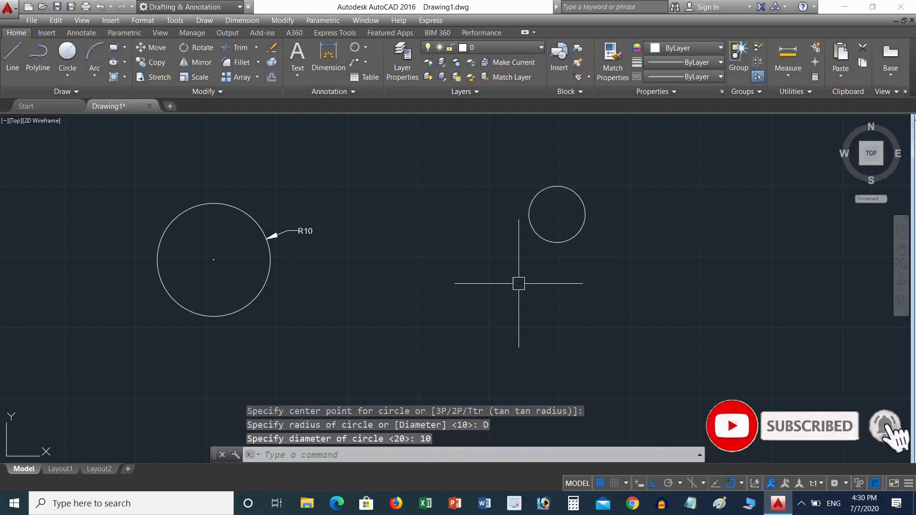
{"action": "middle_click_drag", "start_coordinate": [529, 274], "coordinate": [366, 313]}
{"action": "scroll", "coordinate": [386, 304], "scroll_direction": "up", "scroll_amount": 4}
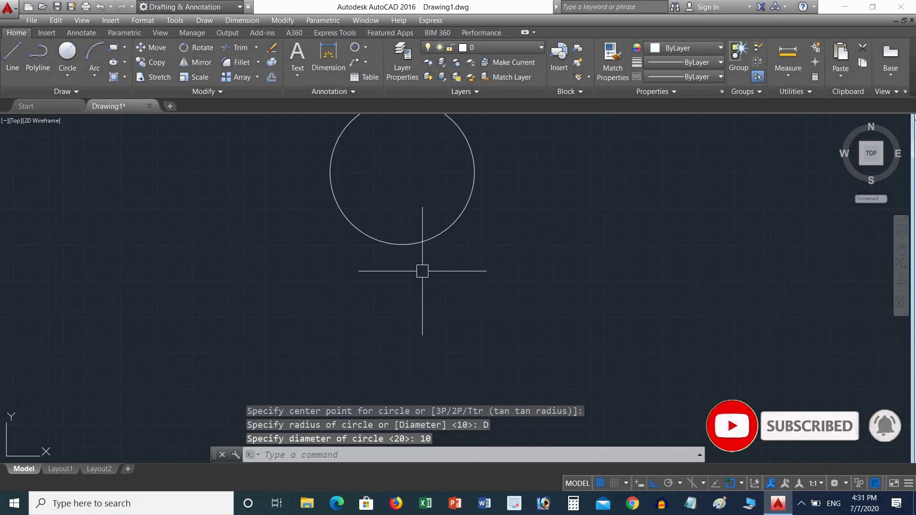
{"action": "mouse_move", "coordinate": [420, 267]}
{"action": "middle_mouse_down"}
{"action": "mouse_move", "coordinate": [403, 341]}
{"action": "mouse_move", "coordinate": [441, 351]}
{"action": "mouse_move", "coordinate": [429, 378]}
{"action": "middle_mouse_up"}
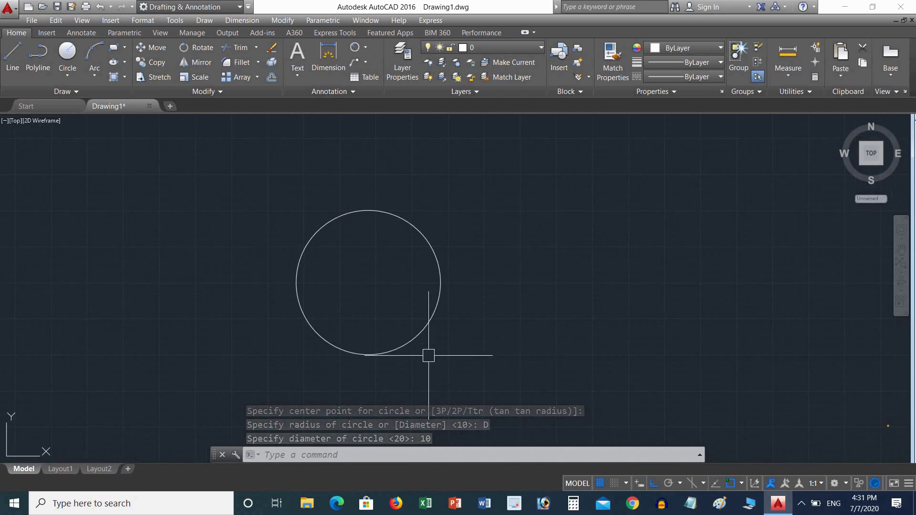
Add a Ø10 diameter dimension to the second circle, with the label at its upper right.
{"action": "left_click", "coordinate": [366, 50]}
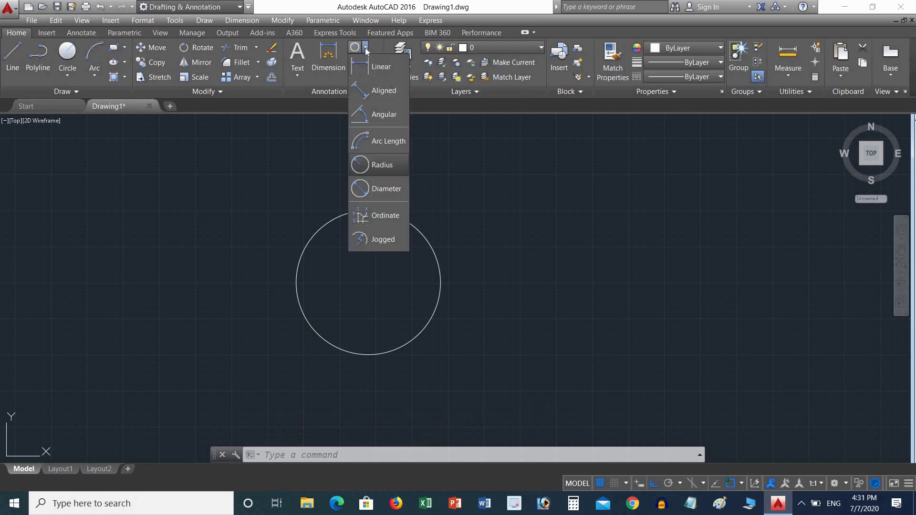
{"action": "left_click", "coordinate": [403, 188]}
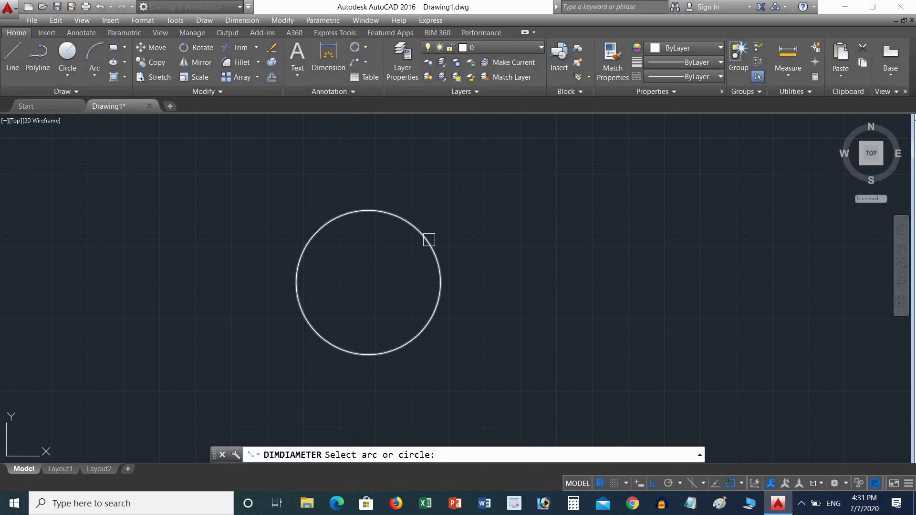
{"action": "left_click", "coordinate": [429, 239]}
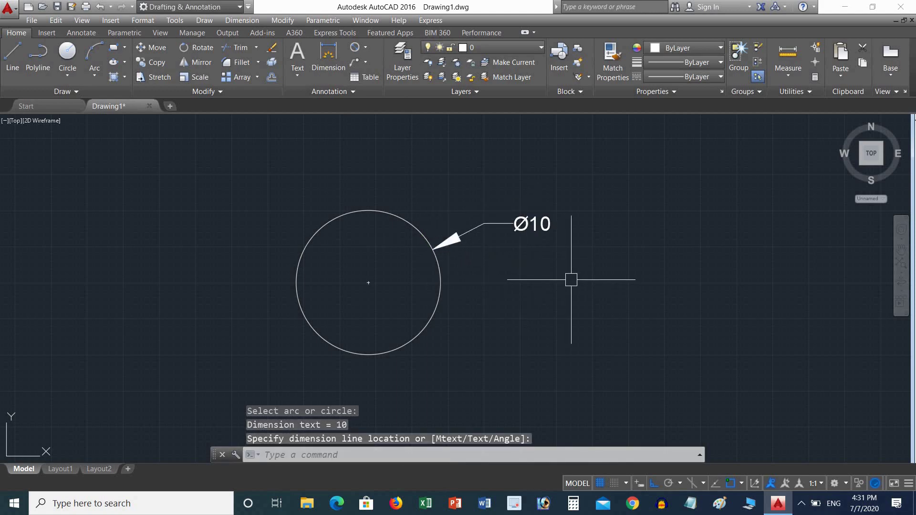
{"action": "left_click", "coordinate": [570, 280]}
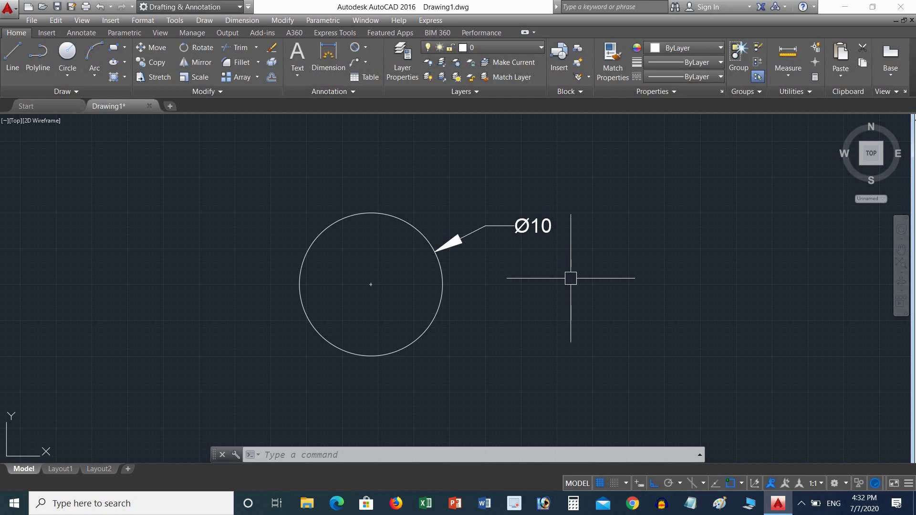
{"action": "scroll", "coordinate": [571, 278], "scroll_direction": "down", "scroll_amount": 2}
{"action": "scroll", "coordinate": [570, 278], "scroll_direction": "down", "scroll_amount": 2}
{"action": "middle_click_drag", "start_coordinate": [570, 278], "coordinate": [492, 243]}
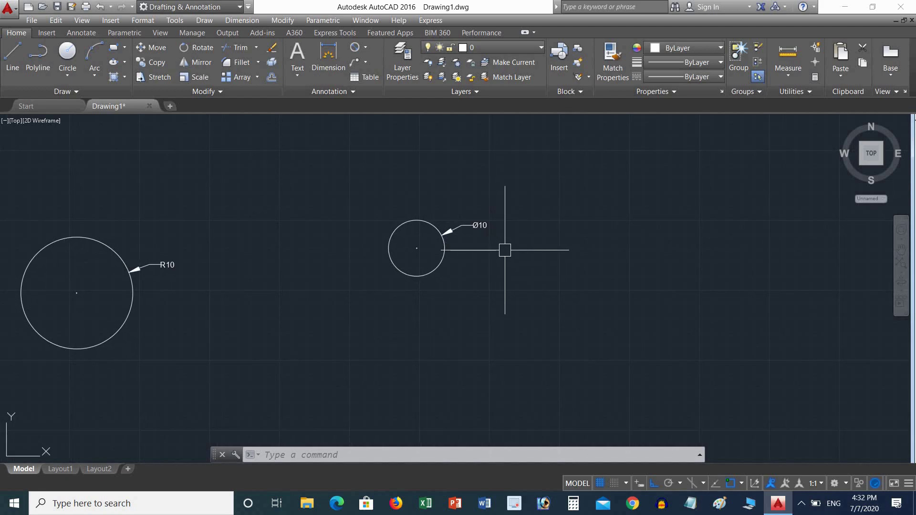
Start a new circle using the Tan, Tan, Radius method.
{"action": "type", "text": "c"}
{"action": "key", "text": "Return"}
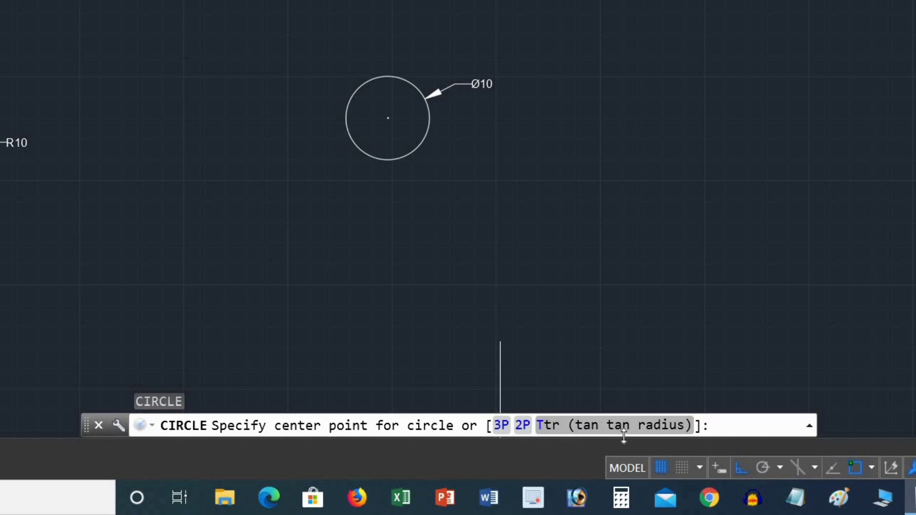
{"action": "left_click", "coordinate": [672, 434]}
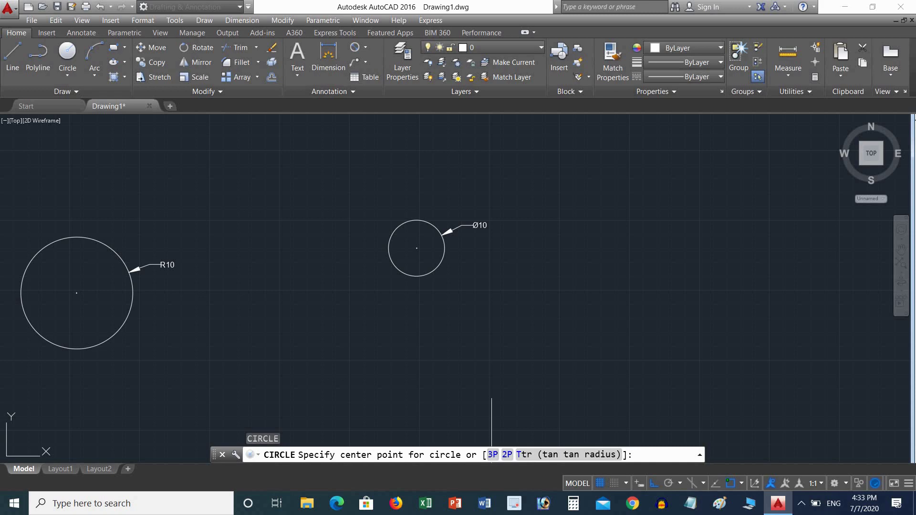
{"action": "mouse_move", "coordinate": [604, 280]}
{"action": "middle_mouse_down"}
{"action": "mouse_move", "coordinate": [423, 291]}
{"action": "mouse_move", "coordinate": [274, 273]}
{"action": "middle_mouse_up"}
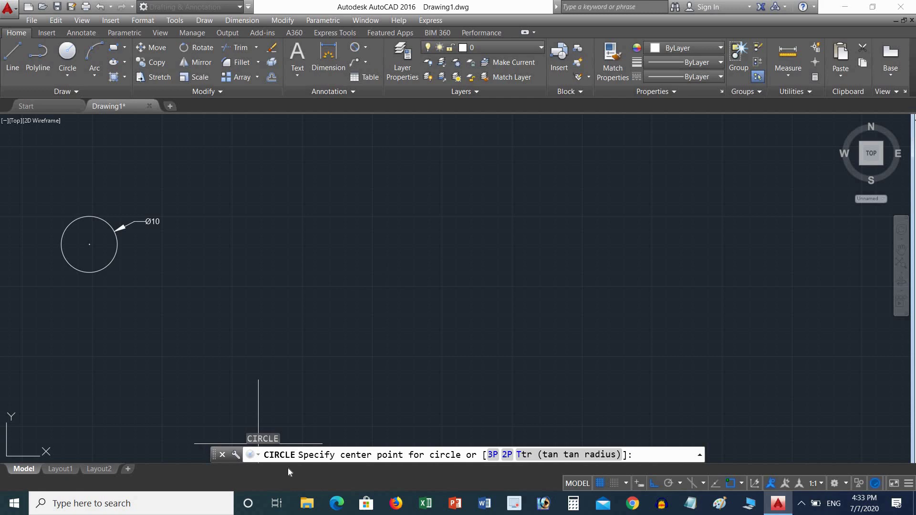
Draw a closed right triangle with a vertical left side and a horizontal base.
{"action": "key", "text": "Escape"}
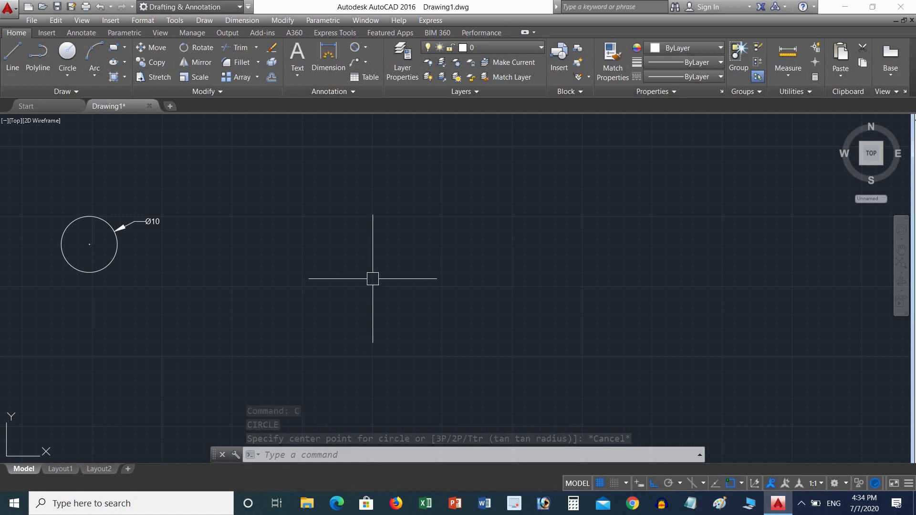
{"action": "type", "text": "l"}
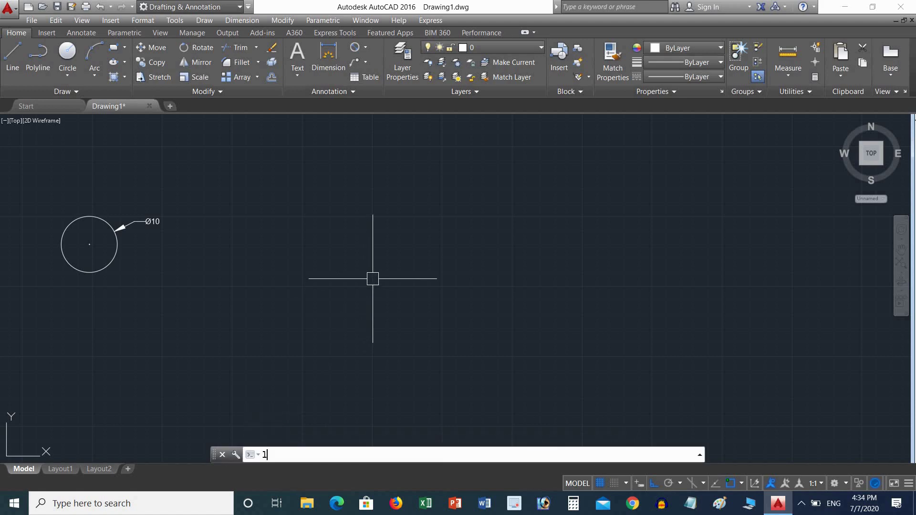
{"action": "key", "text": "Return"}
{"action": "middle_click_drag", "start_coordinate": [373, 278], "coordinate": [317, 269]}
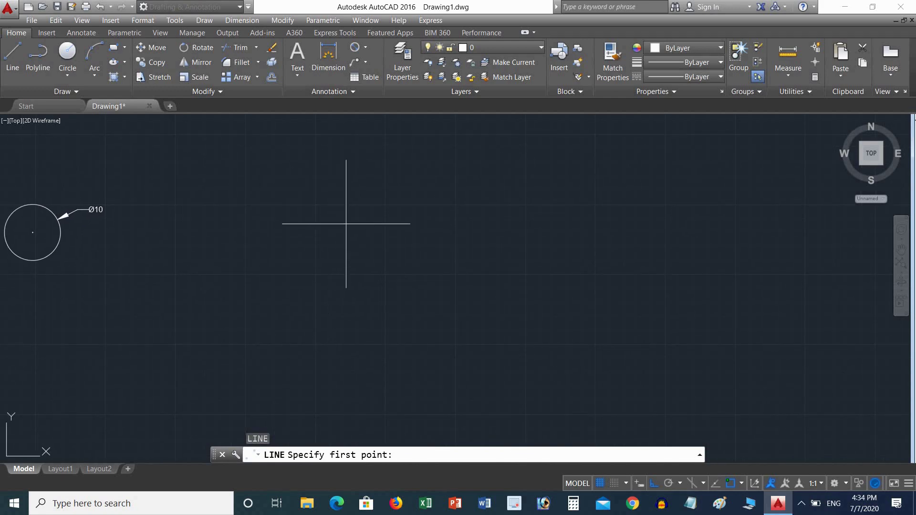
{"action": "left_click", "coordinate": [383, 212]}
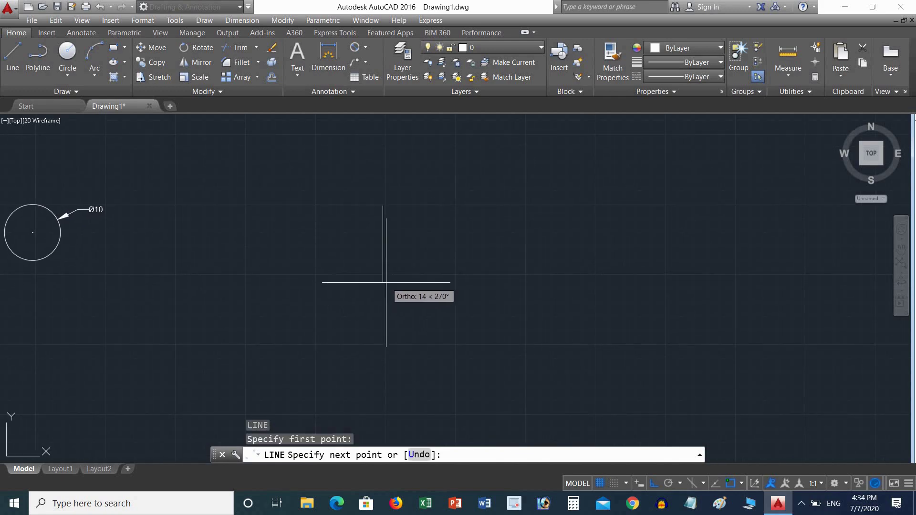
{"action": "left_click", "coordinate": [382, 285]}
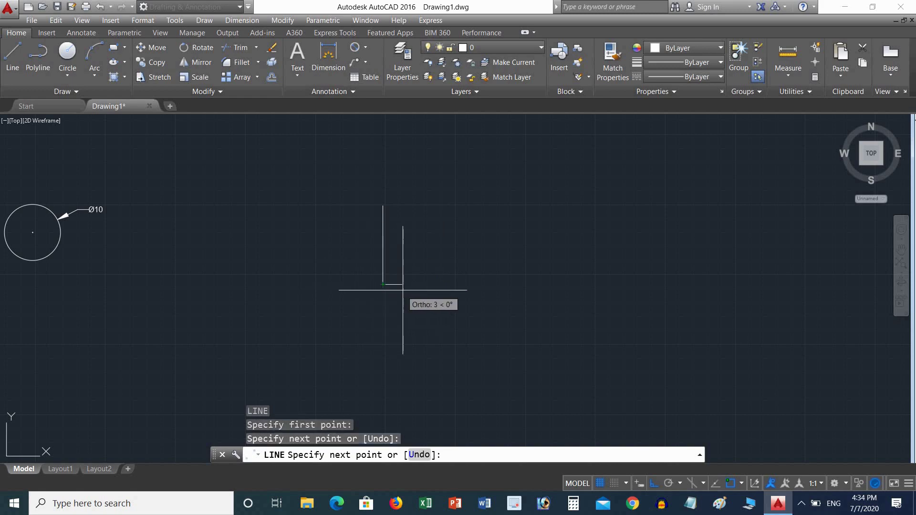
{"action": "left_click", "coordinate": [444, 284]}
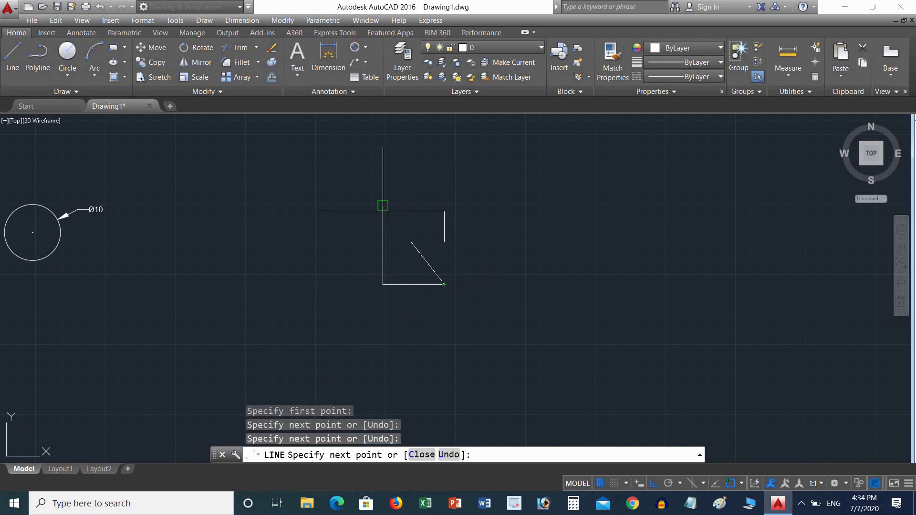
{"action": "left_click", "coordinate": [382, 205]}
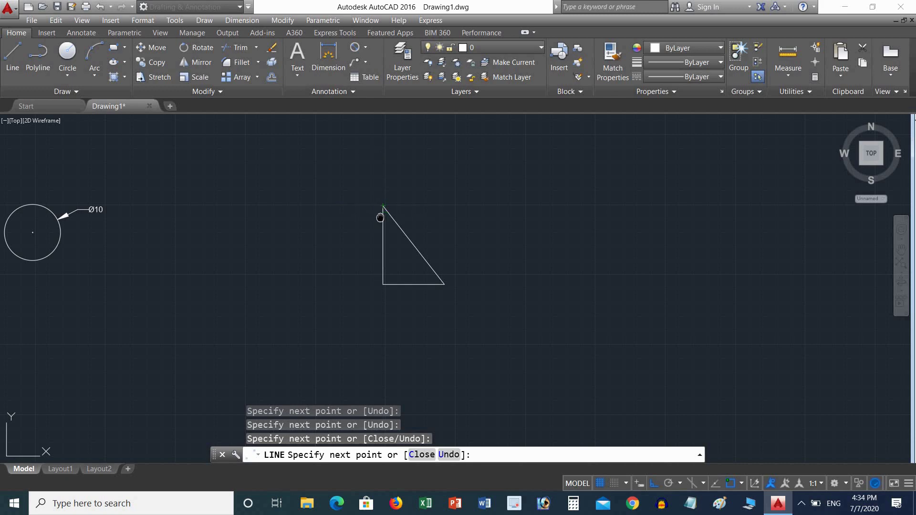
{"action": "middle_click_drag", "start_coordinate": [382, 216], "coordinate": [298, 194]}
{"action": "middle_click_drag", "start_coordinate": [393, 225], "coordinate": [323, 276]}
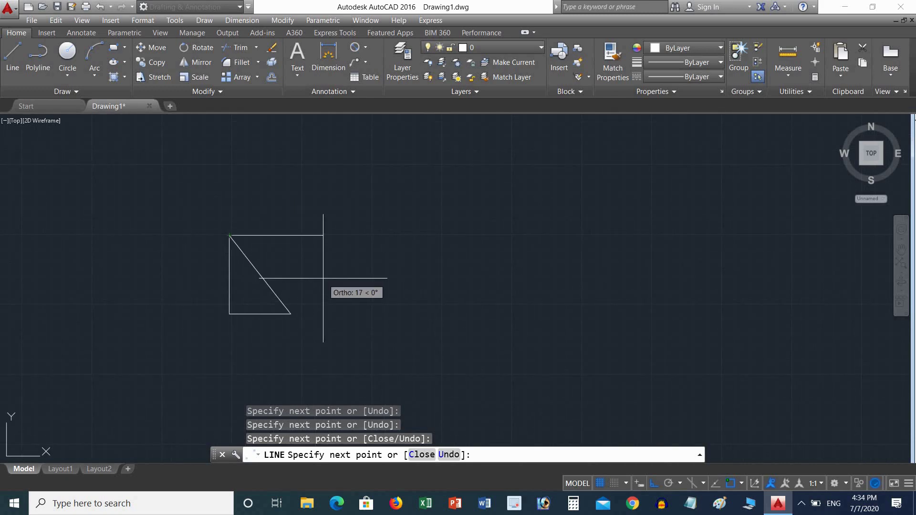
{"action": "key", "text": "Return"}
{"action": "key", "text": "Escape"}
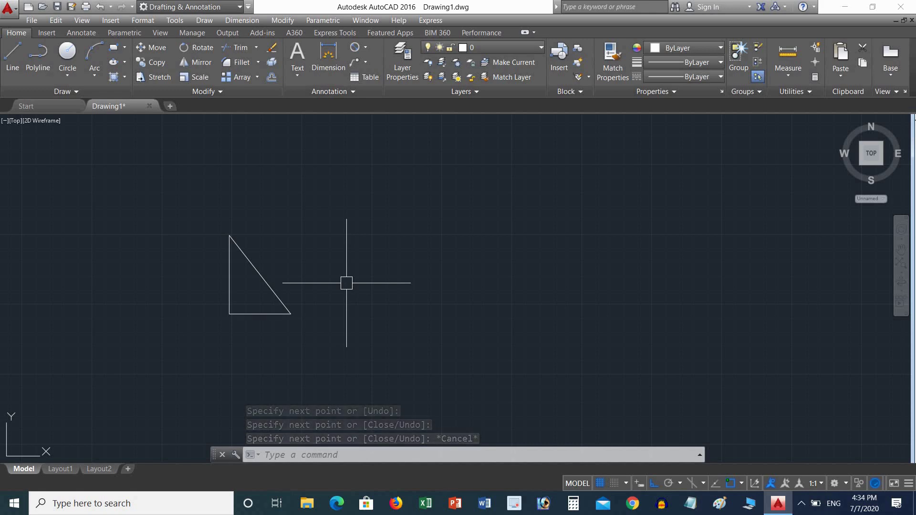
Draw a separate horizontal line to the triangle's right and frame both in view.
{"action": "key", "text": "Return"}
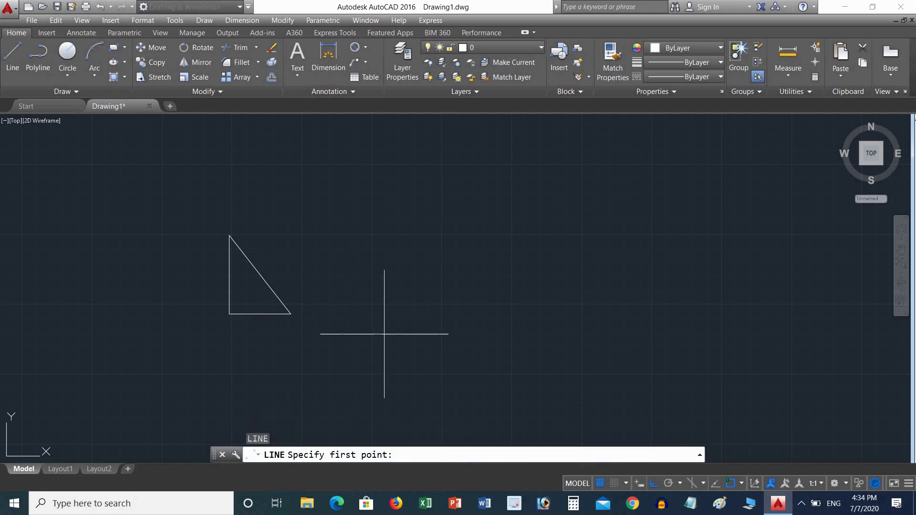
{"action": "middle_click_drag", "start_coordinate": [394, 307], "coordinate": [357, 303]}
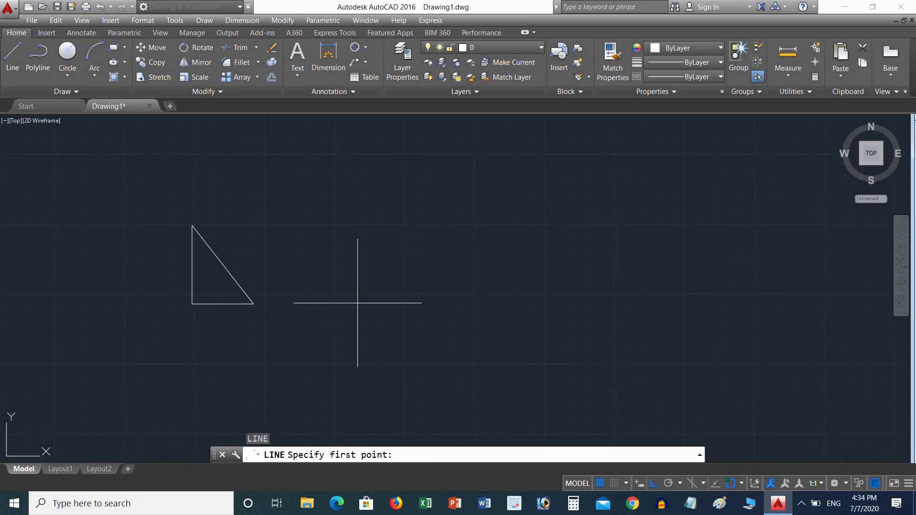
{"action": "left_click", "coordinate": [351, 301]}
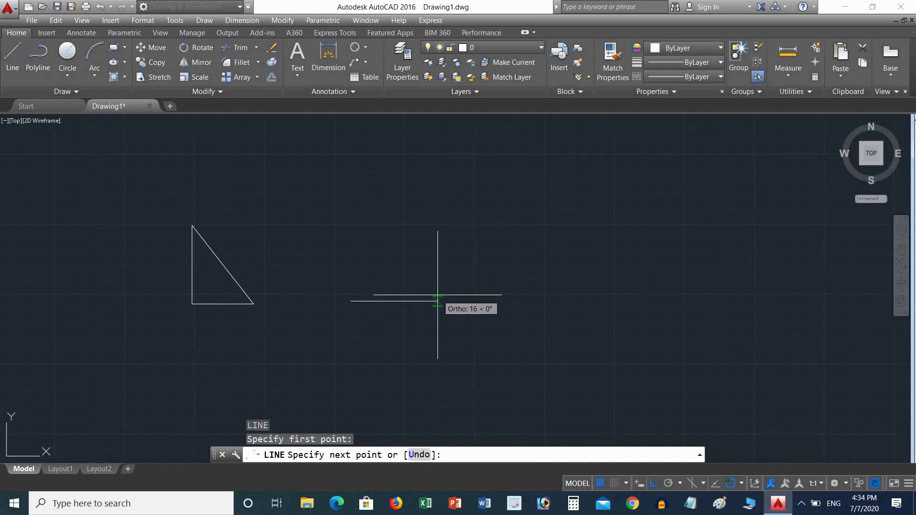
{"action": "left_click", "coordinate": [437, 301]}
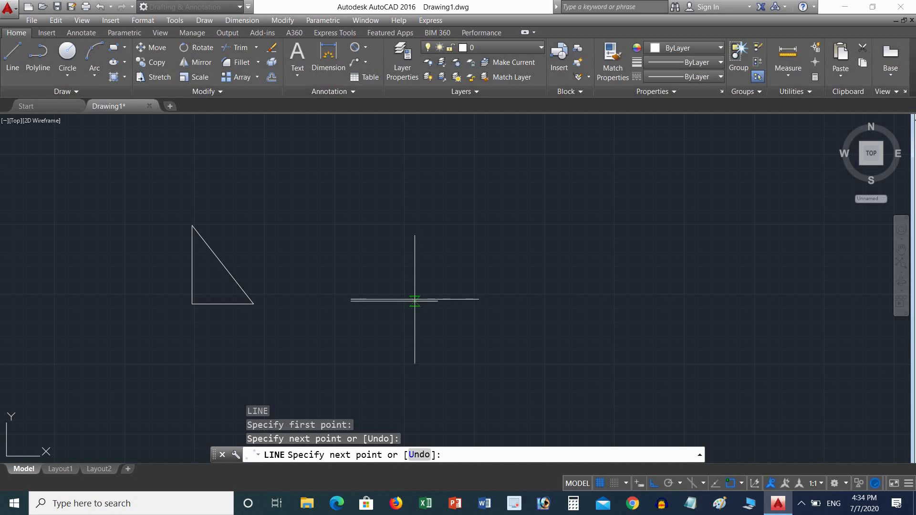
{"action": "key", "text": "Escape"}
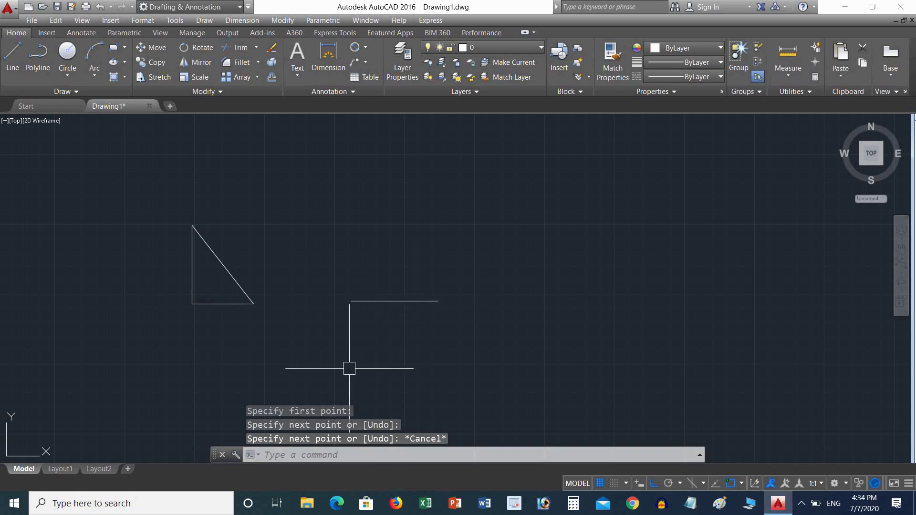
{"action": "scroll", "coordinate": [350, 368], "scroll_direction": "down", "scroll_amount": 2}
{"action": "mouse_move", "coordinate": [353, 367]}
{"action": "middle_mouse_down"}
{"action": "mouse_move", "coordinate": [409, 292]}
{"action": "mouse_move", "coordinate": [396, 361]}
{"action": "mouse_move", "coordinate": [382, 352]}
{"action": "middle_mouse_up"}
{"action": "scroll", "coordinate": [391, 306], "scroll_direction": "up", "scroll_amount": 2}
{"action": "scroll", "coordinate": [391, 349], "scroll_direction": "up", "scroll_amount": 2}
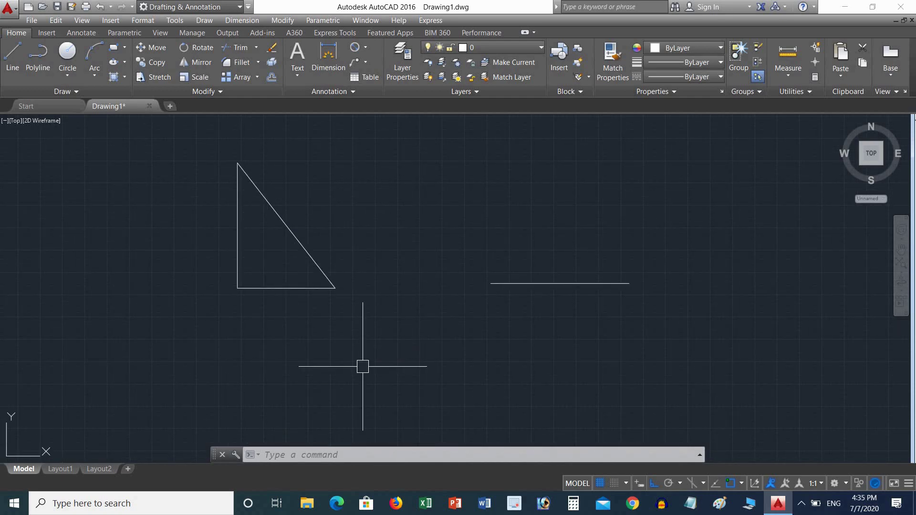
Draw a 3P circle through the triangle's top, right-angle and bottom-right vertices.
{"action": "type", "text": "c"}
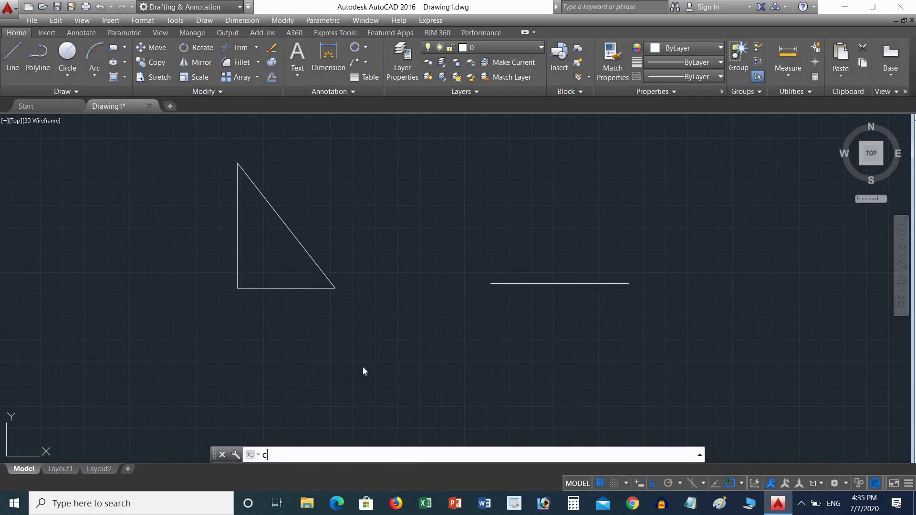
{"action": "key", "text": "Return"}
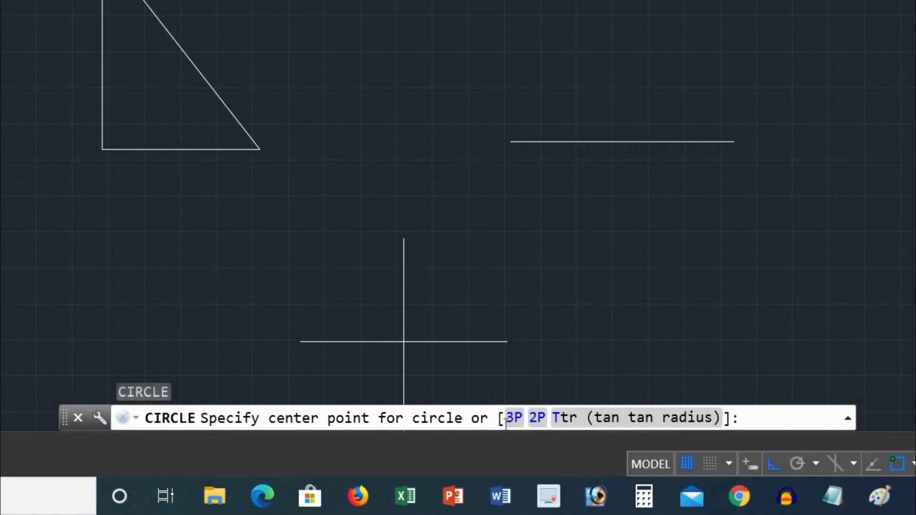
{"action": "left_click", "coordinate": [514, 418]}
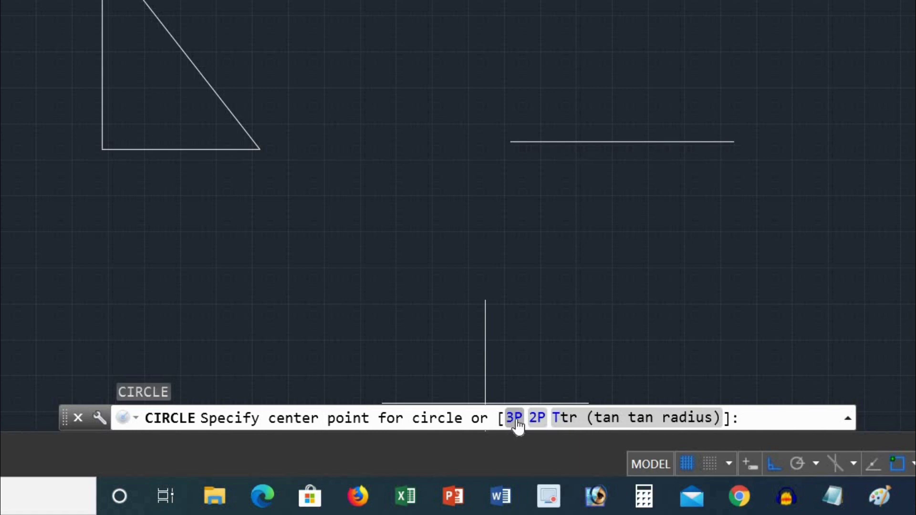
{"action": "type", "text": "3p"}
{"action": "key", "text": "Return"}
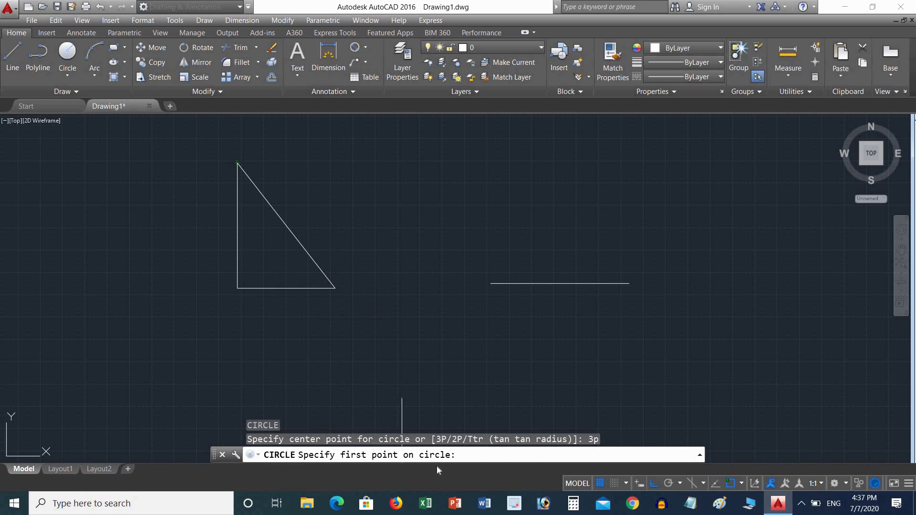
{"action": "left_click", "coordinate": [237, 163]}
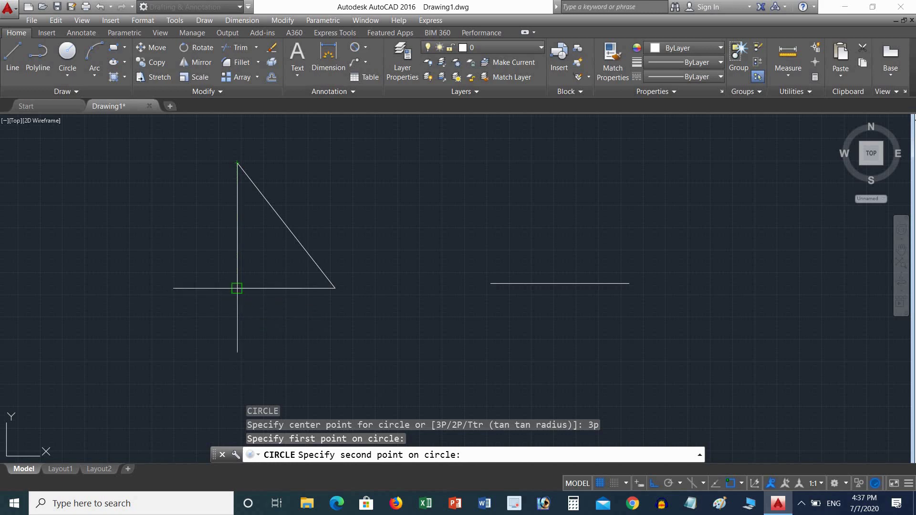
{"action": "left_click", "coordinate": [237, 288]}
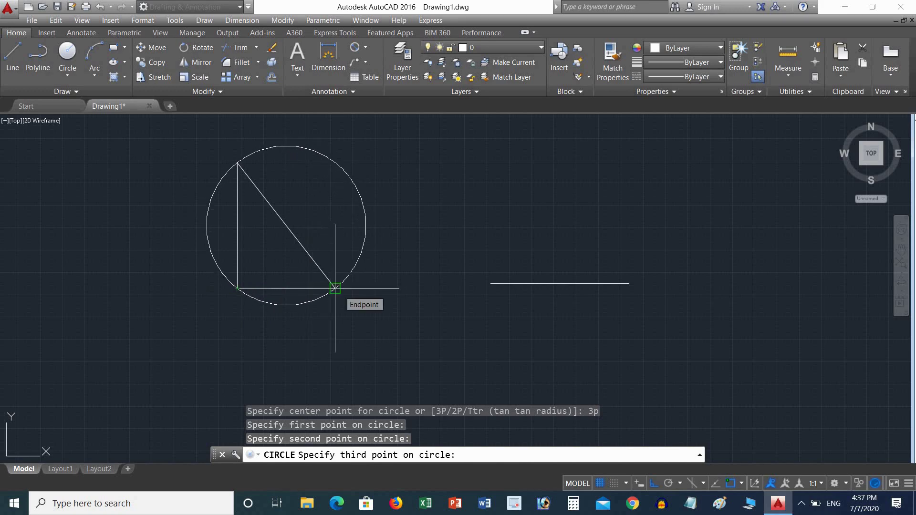
{"action": "left_click", "coordinate": [335, 288]}
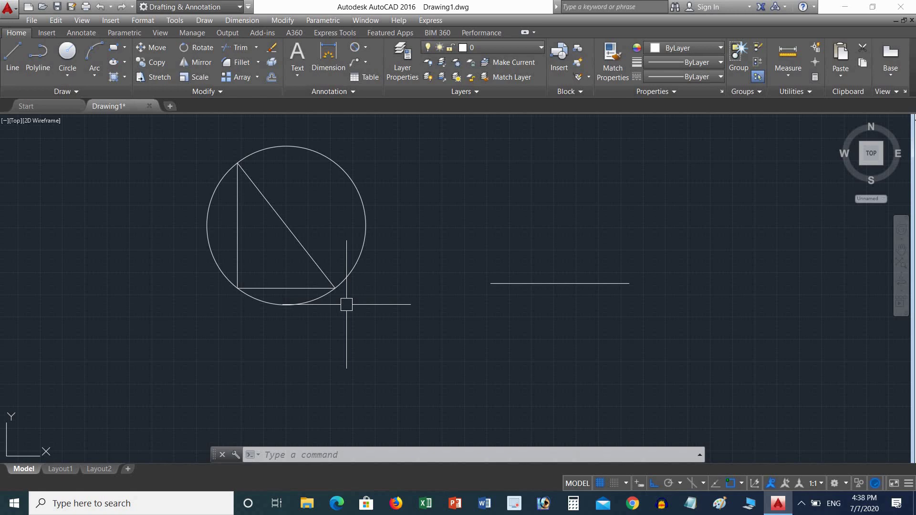
Draw a 2P circle whose diameter runs between the horizontal line's two endpoints.
{"action": "type", "text": "c"}
{"action": "key", "text": "Return"}
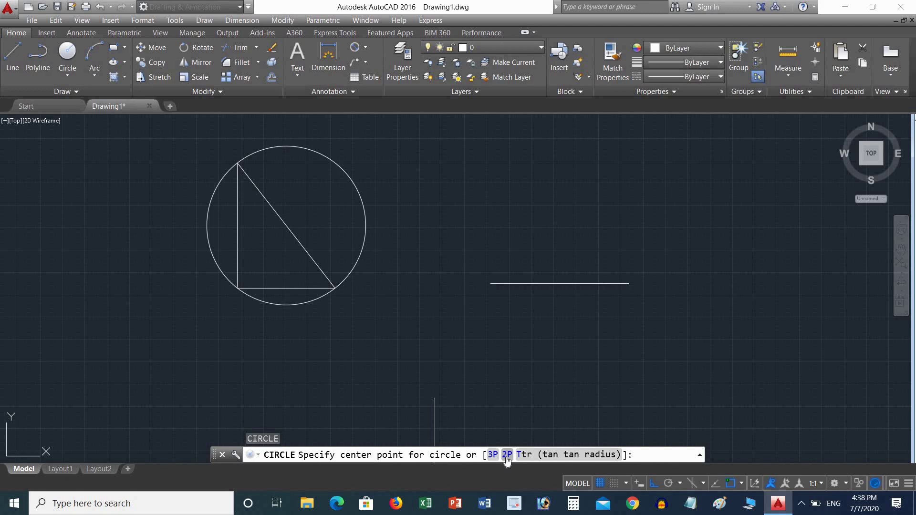
{"action": "type", "text": "2p"}
{"action": "key", "text": "Return"}
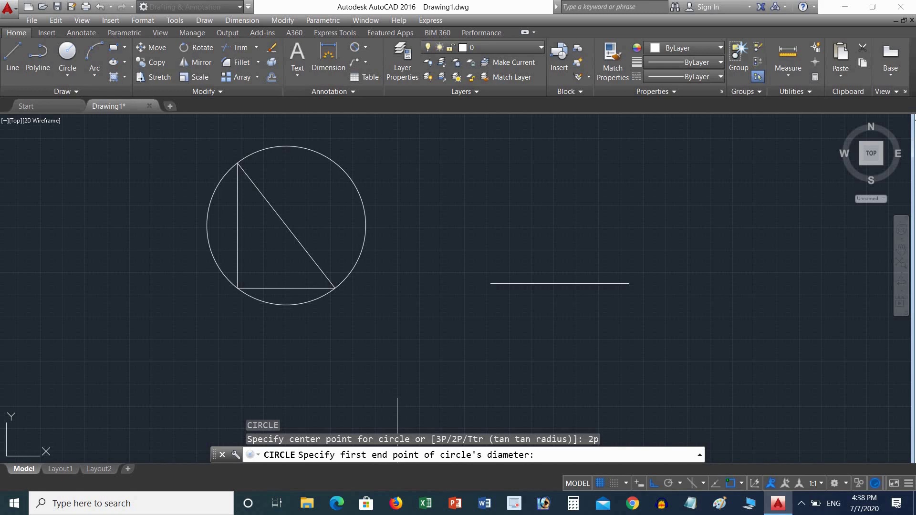
{"action": "left_click", "coordinate": [491, 284]}
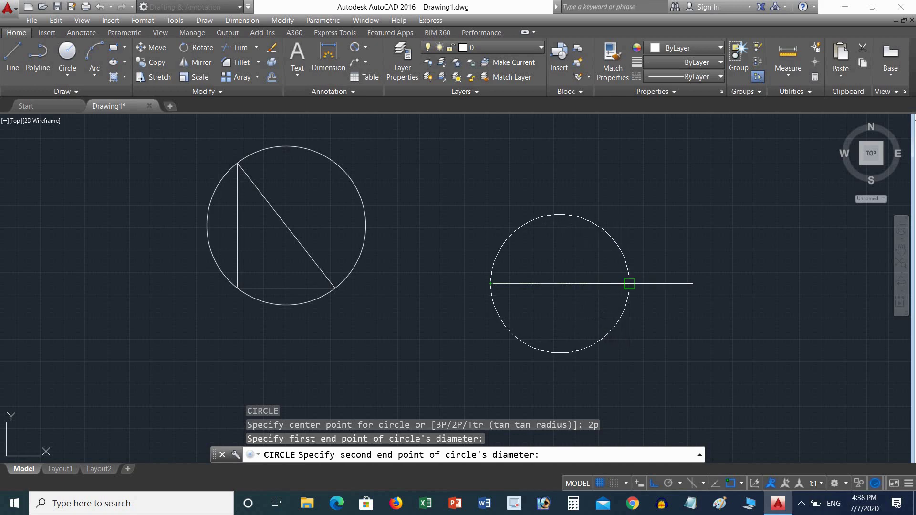
{"action": "left_click", "coordinate": [629, 283]}
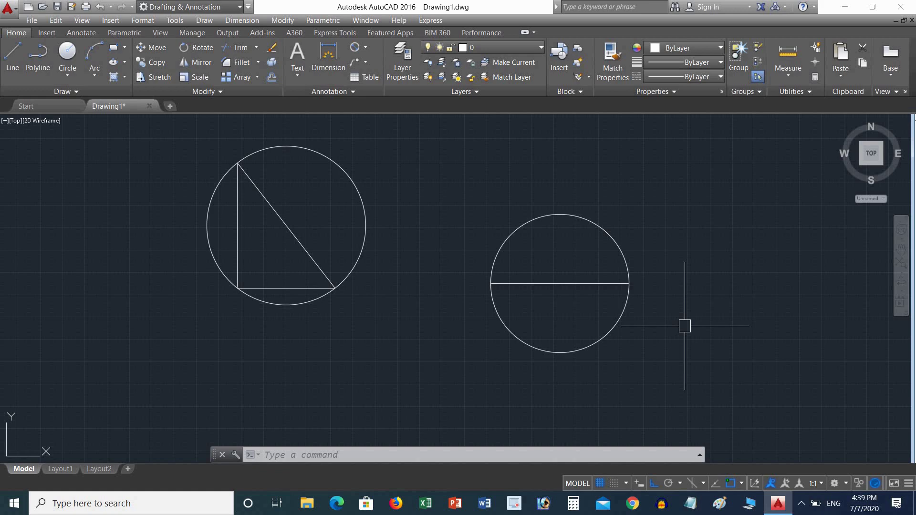
Draw a Tan-Tan-Radius circle of radius 20 tangent to the 3P and 2P circles.
{"action": "type", "text": "c"}
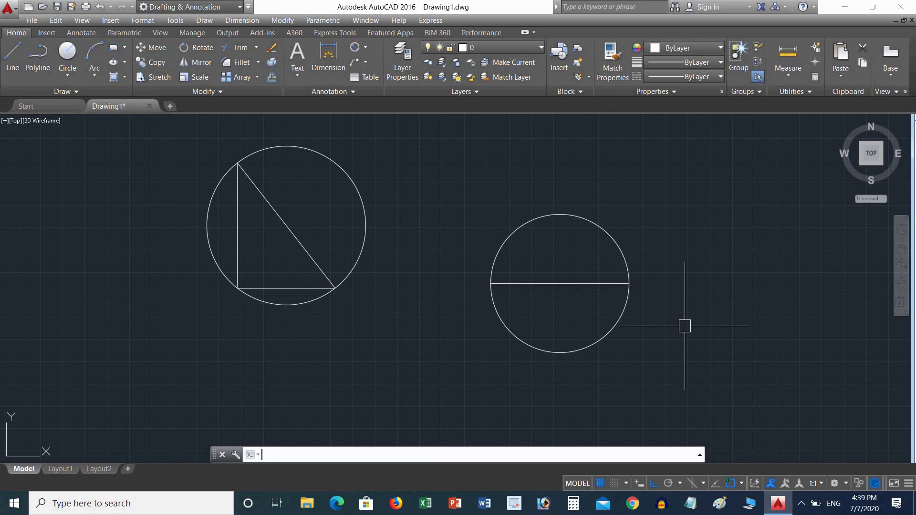
{"action": "key", "text": "Return"}
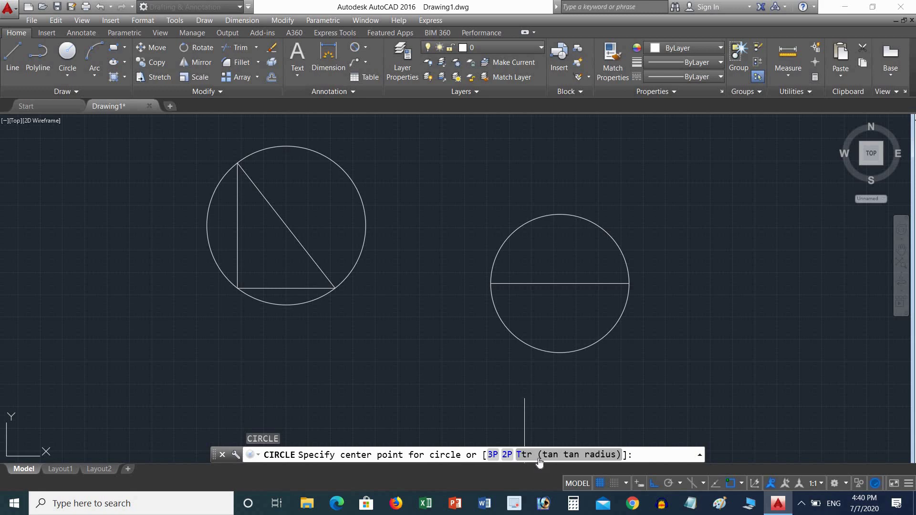
{"action": "left_click", "coordinate": [524, 454]}
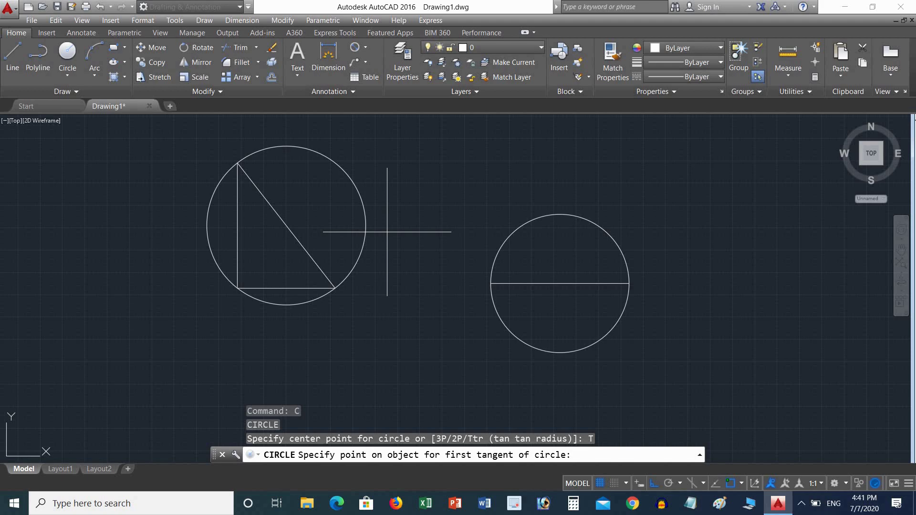
{"action": "left_click", "coordinate": [362, 197]}
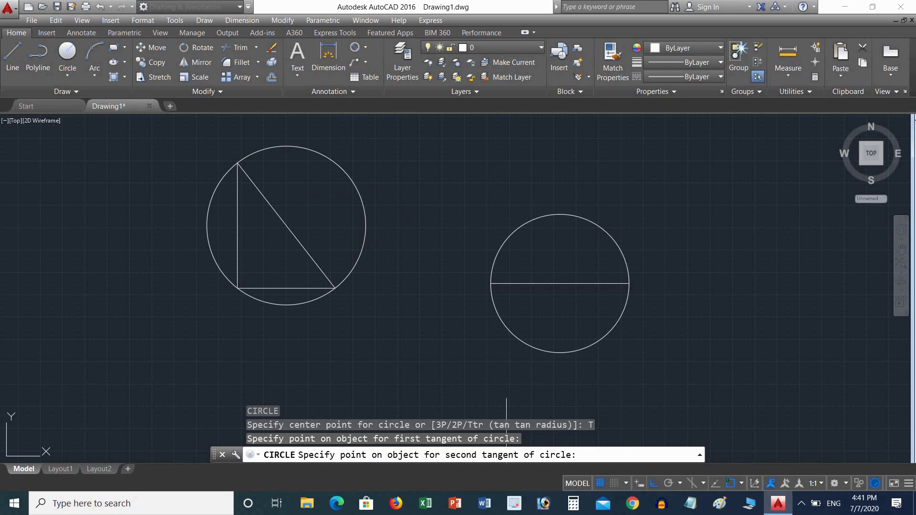
{"action": "left_click", "coordinate": [503, 233]}
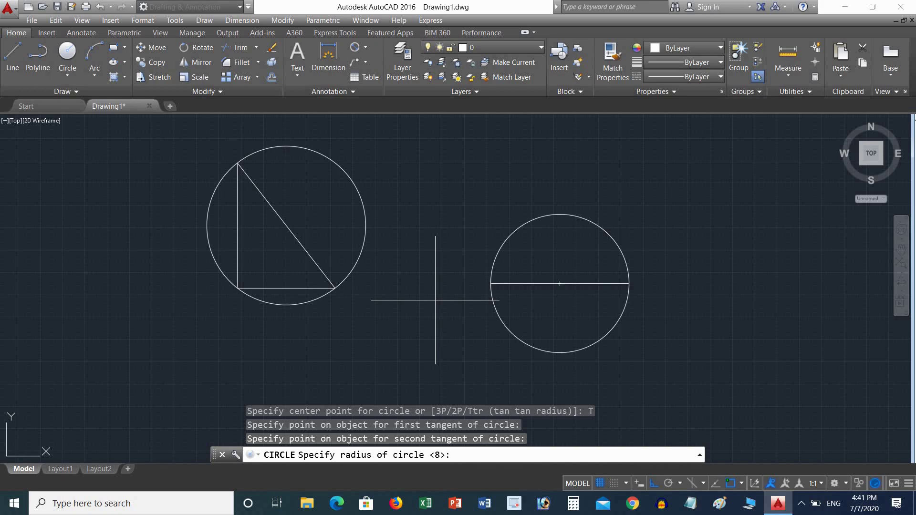
{"action": "type", "text": "20"}
{"action": "key", "text": "Return"}
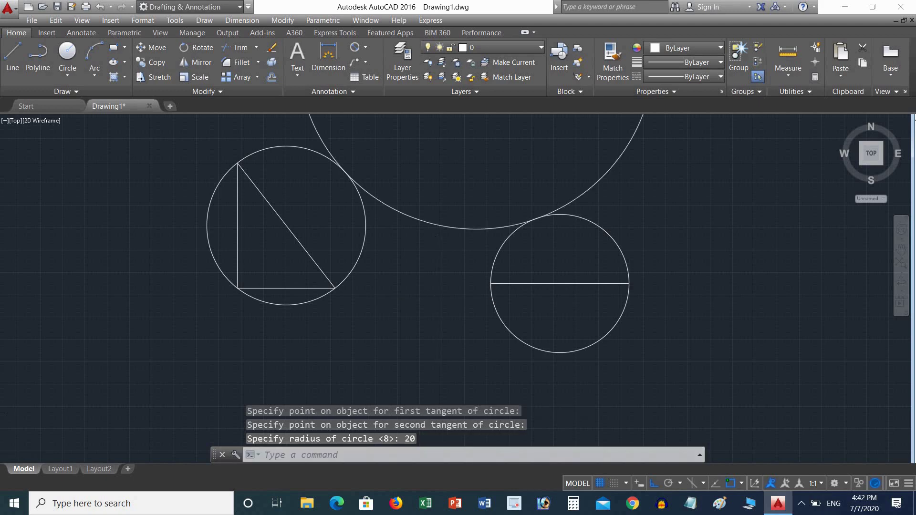
{"action": "scroll", "coordinate": [435, 300], "scroll_direction": "down", "scroll_amount": 4}
{"action": "middle_click_drag", "start_coordinate": [435, 302], "coordinate": [380, 333]}
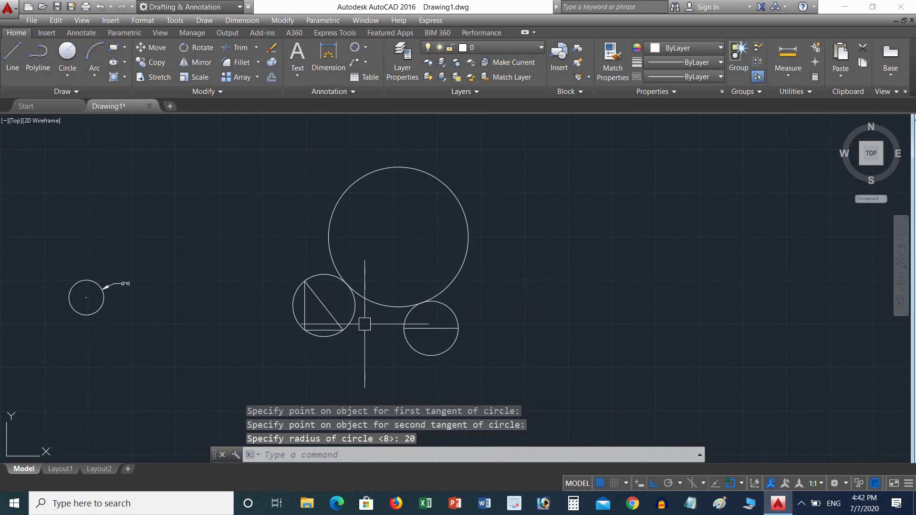
{"action": "scroll", "coordinate": [363, 322], "scroll_direction": "up", "scroll_amount": 2}
{"action": "middle_click_drag", "start_coordinate": [343, 294], "coordinate": [368, 321]}
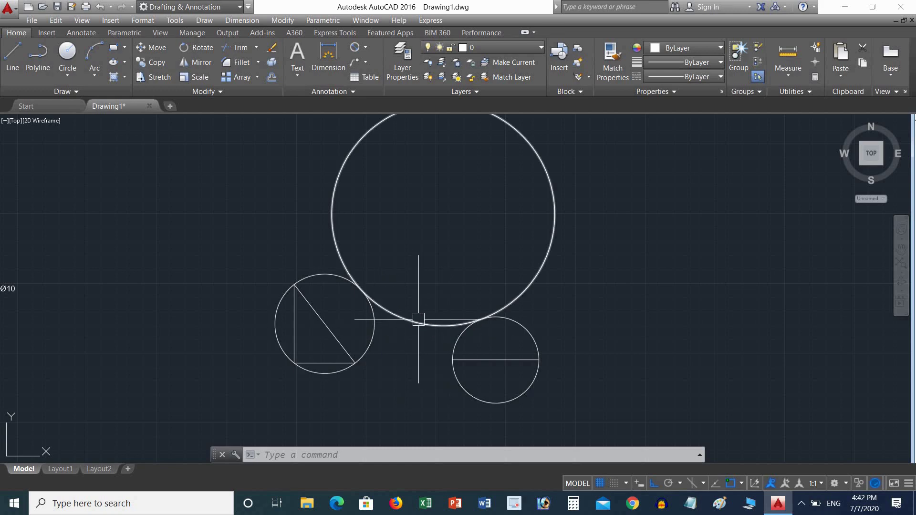
{"action": "scroll", "coordinate": [437, 261], "scroll_direction": "down", "scroll_amount": 2}
{"action": "middle_click_drag", "start_coordinate": [436, 259], "coordinate": [421, 232]}
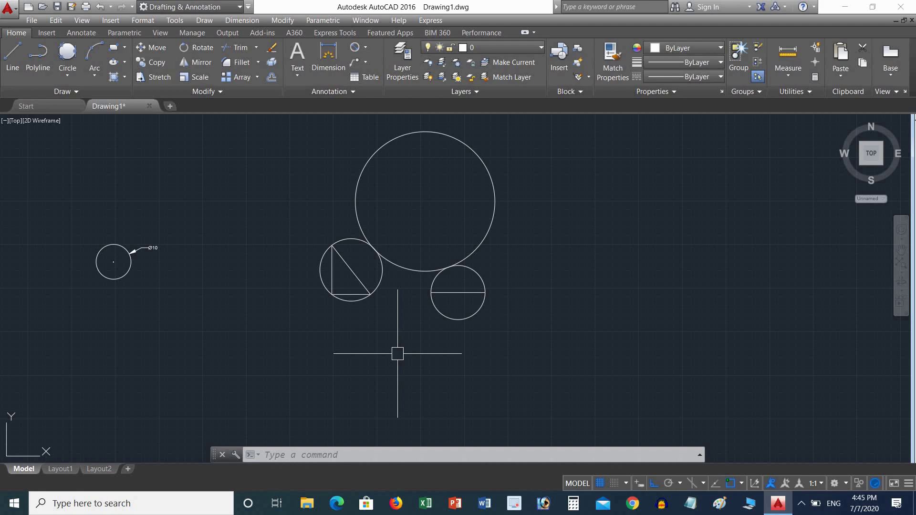
Draw a Tan-Tan-Tan circle touching the 3P circle, the radius-20 circle and the 2P circle.
{"action": "type", "text": "c"}
{"action": "key", "text": "Return"}
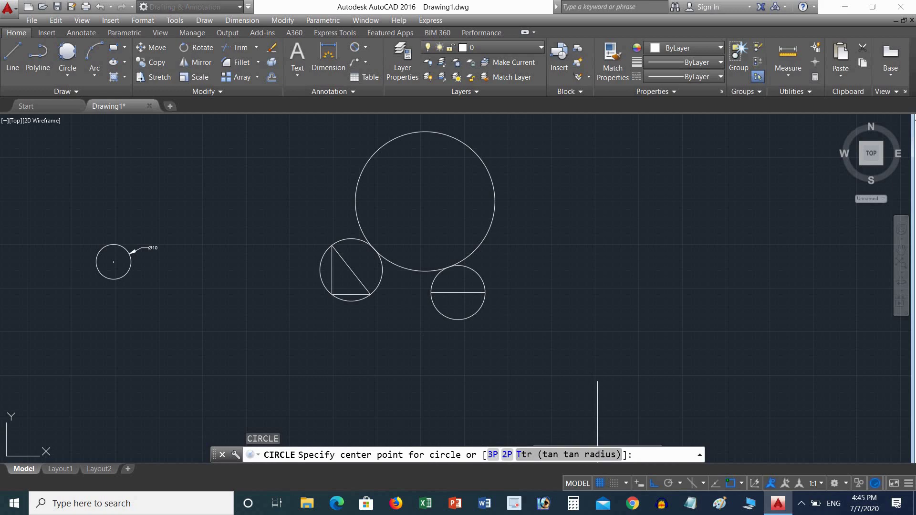
{"action": "left_click", "coordinate": [67, 76]}
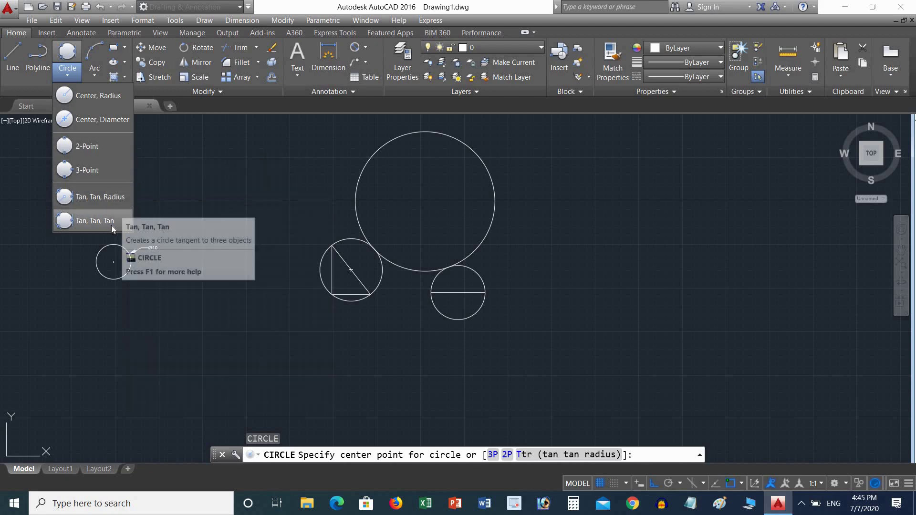
{"action": "mouse_move", "coordinate": [94, 221]}
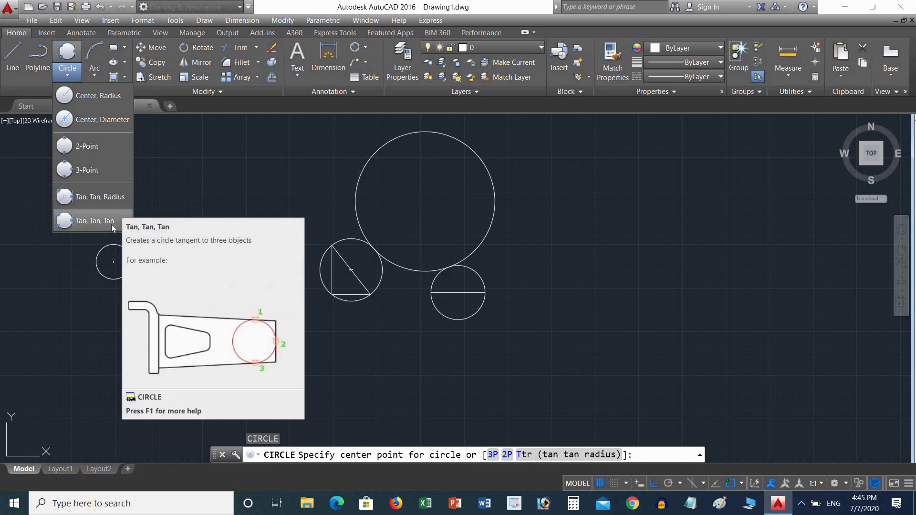
{"action": "left_click", "coordinate": [109, 223]}
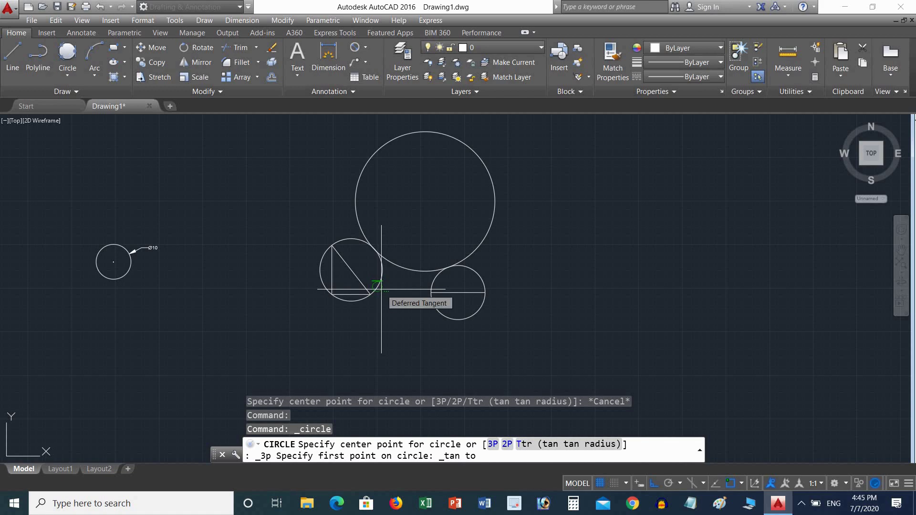
{"action": "left_click", "coordinate": [381, 289]}
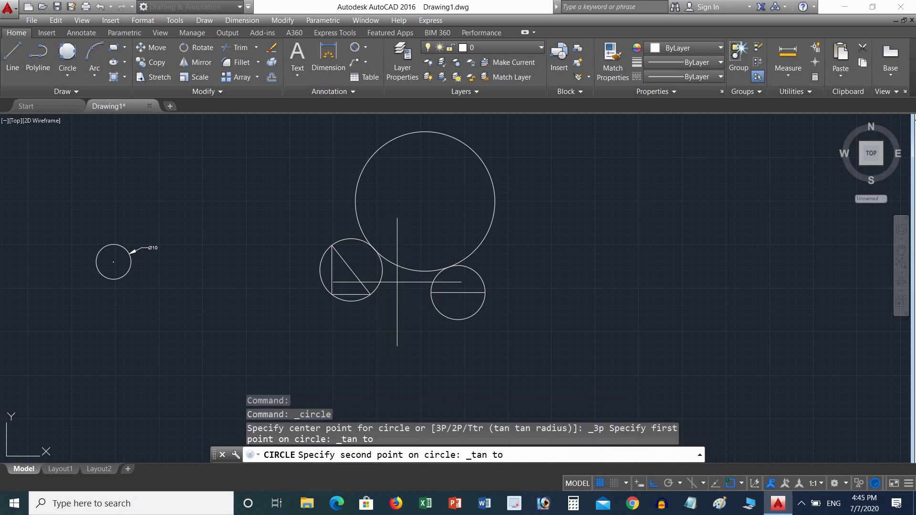
{"action": "left_click", "coordinate": [411, 269]}
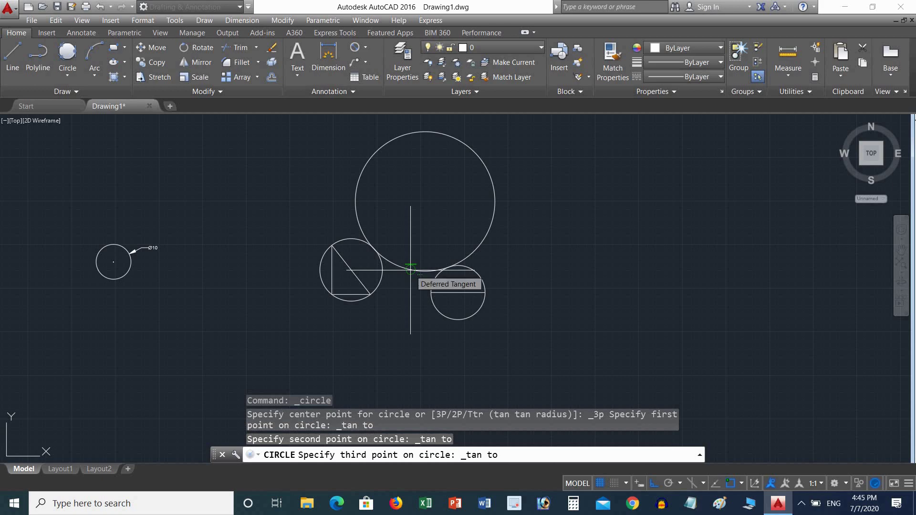
{"action": "left_click", "coordinate": [428, 304]}
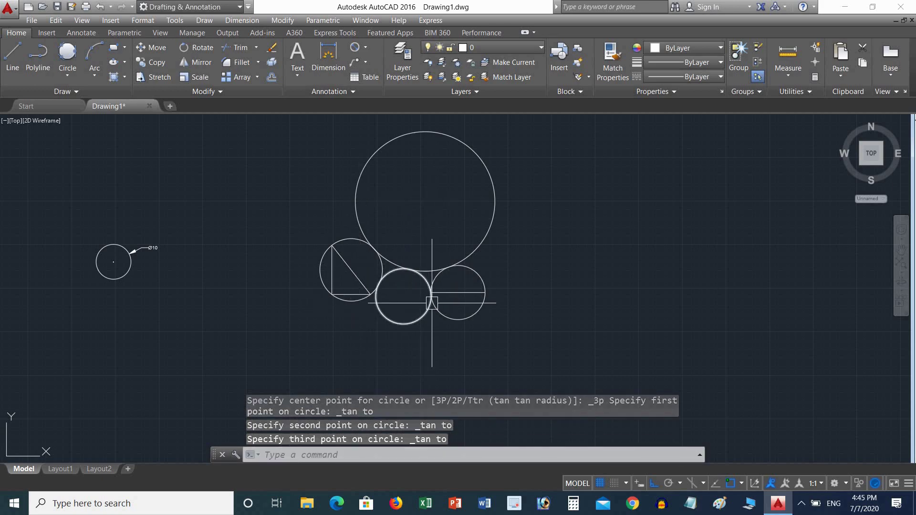
{"action": "scroll", "coordinate": [340, 333], "scroll_direction": "up", "scroll_amount": 2}
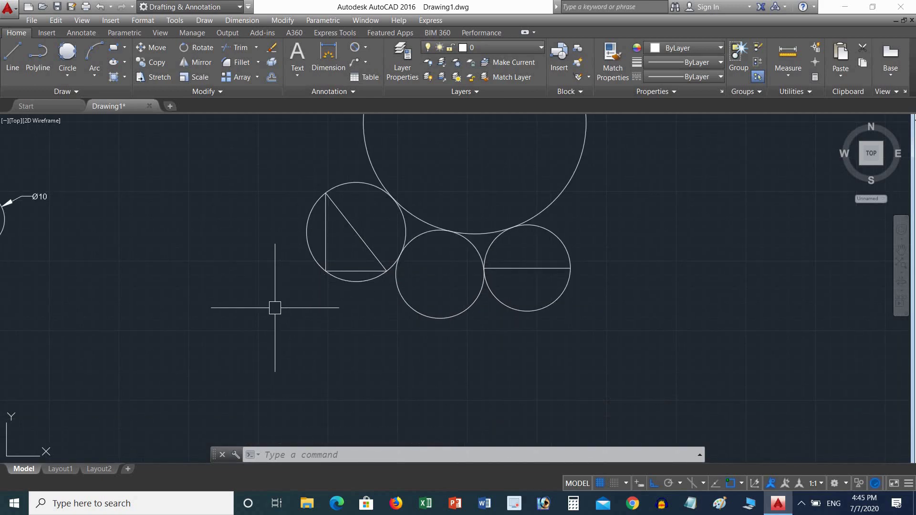
{"action": "scroll", "coordinate": [299, 348], "scroll_direction": "down", "scroll_amount": 4}
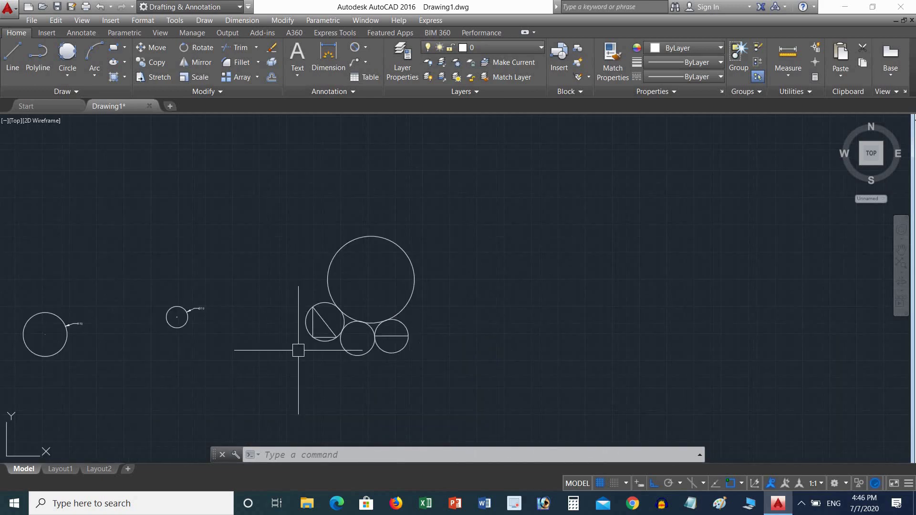
{"action": "middle_click_drag", "start_coordinate": [298, 348], "coordinate": [505, 260]}
{"action": "scroll", "coordinate": [449, 268], "scroll_direction": "up", "scroll_amount": 2}
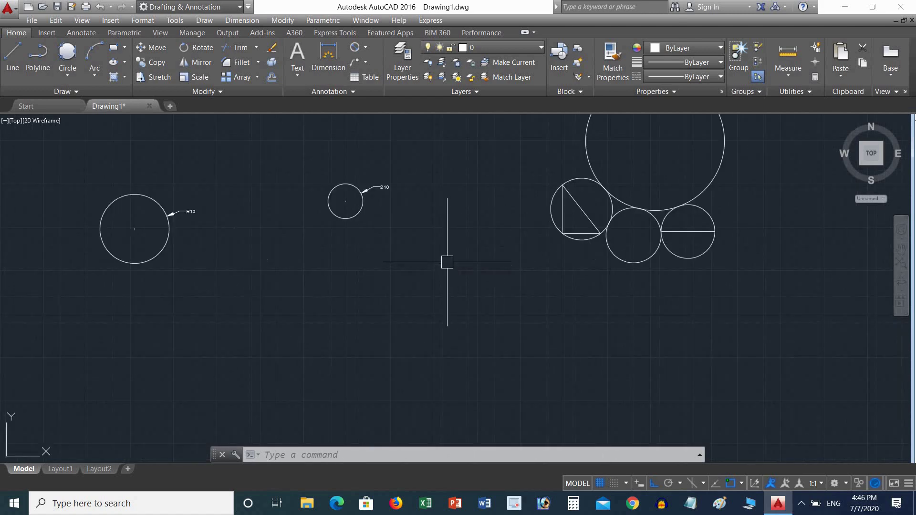
{"action": "middle_click_drag", "start_coordinate": [446, 261], "coordinate": [438, 341]}
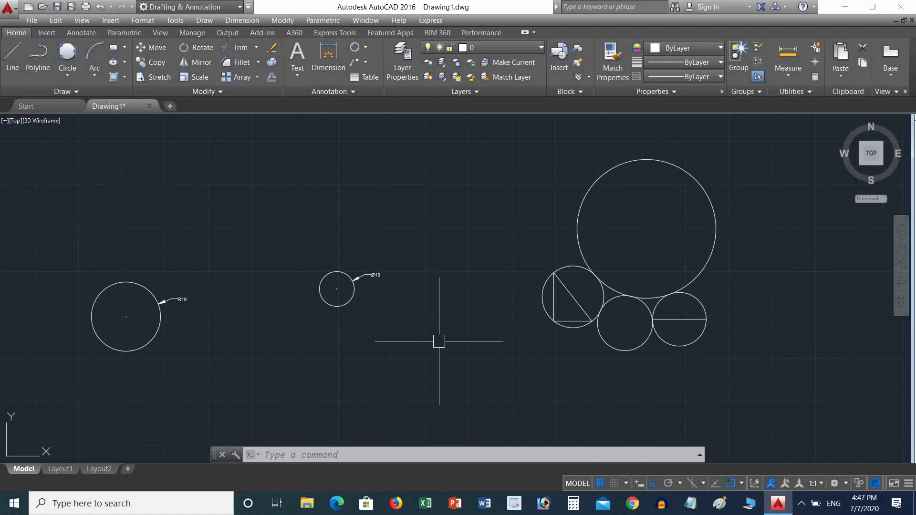